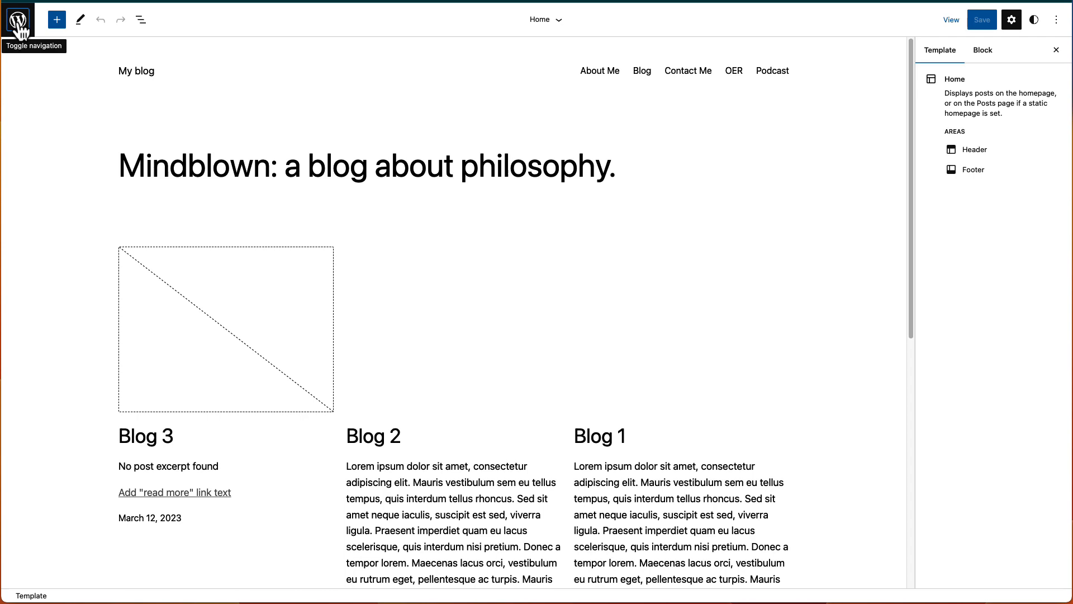
# - Create a new template part named DID-Header in the Header area
pyautogui.click(20, 27)
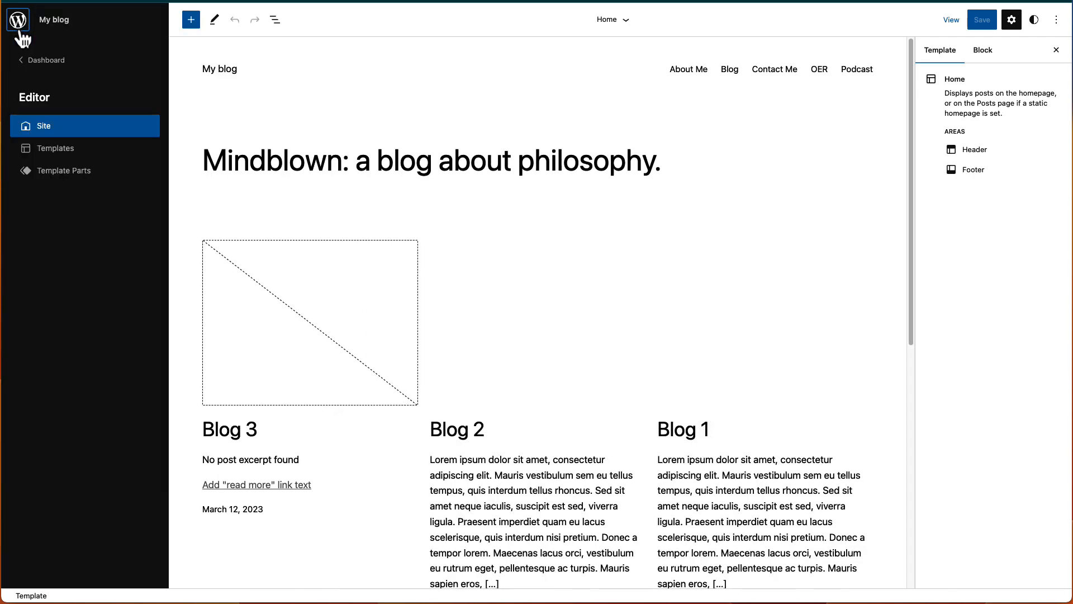
pyautogui.click(82, 177)
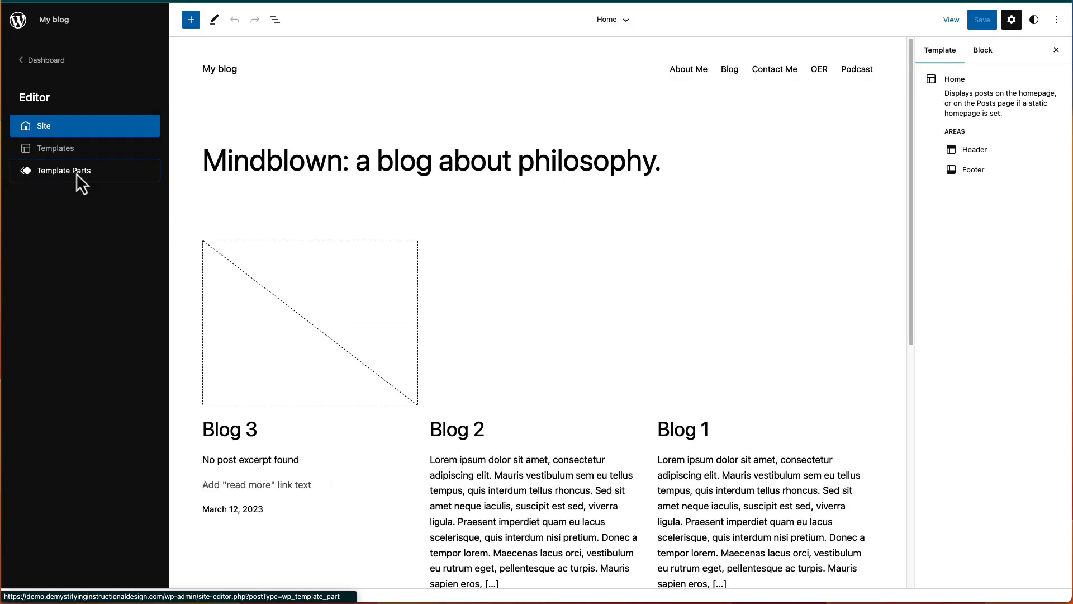
pyautogui.click(78, 177)
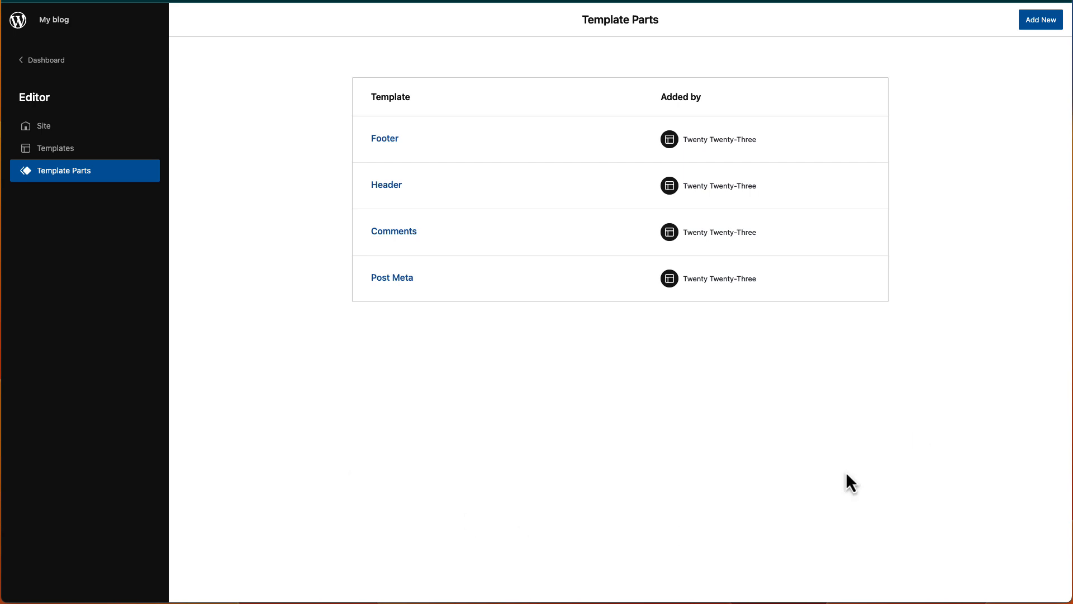
pyautogui.click(1041, 20)
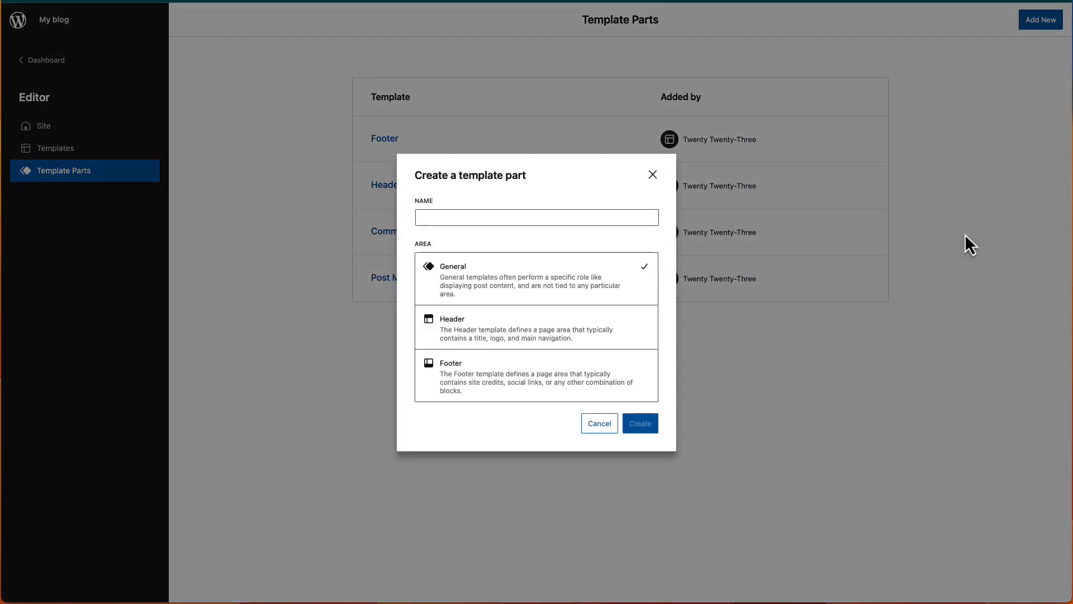
pyautogui.click(501, 335)
pyautogui.click(468, 219)
pyautogui.write('DID-Header')
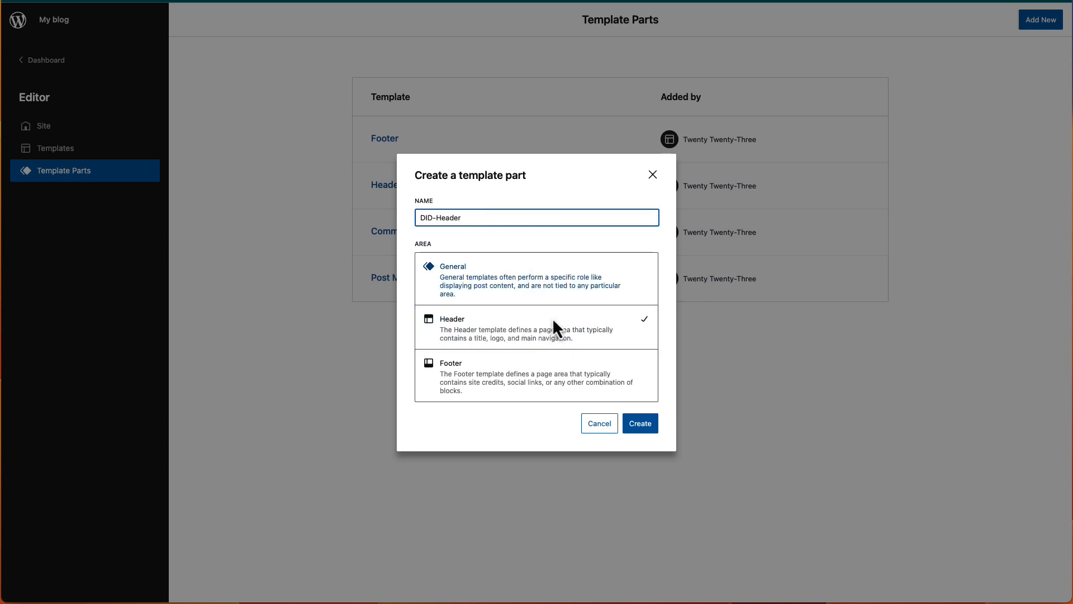
pyautogui.click(648, 427)
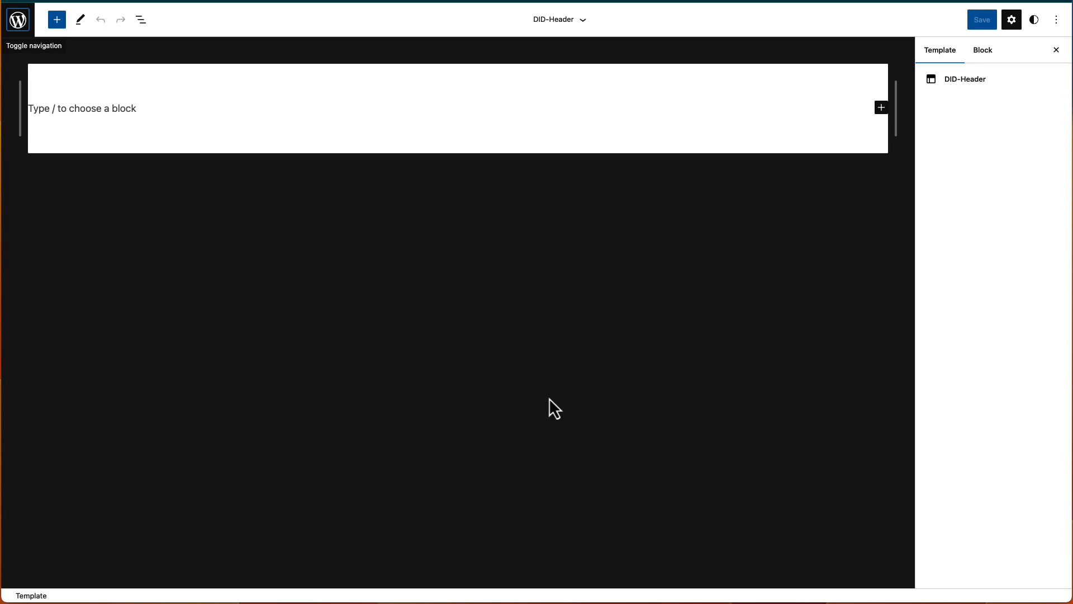
# - Show the List View and insert a Row block into the empty DID-Header template part
pyautogui.click(141, 20)
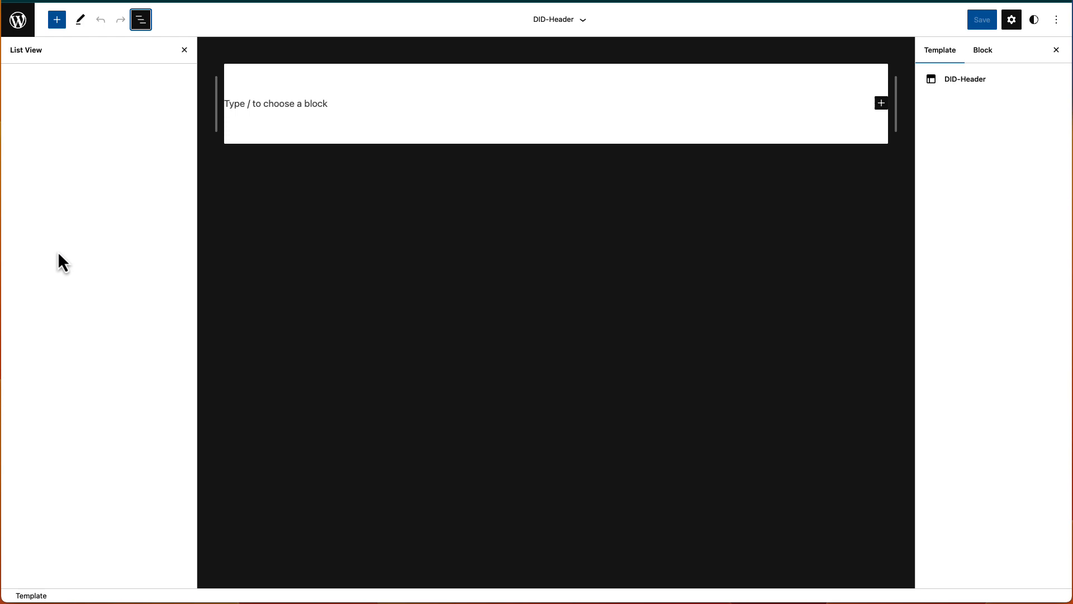
pyautogui.click(57, 20)
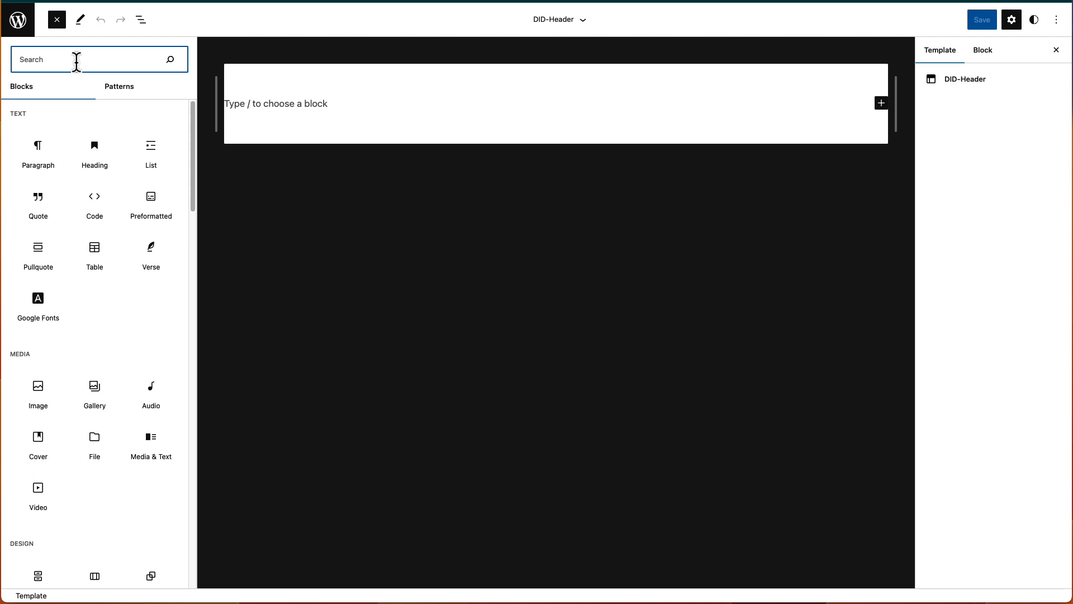
pyautogui.write('row')
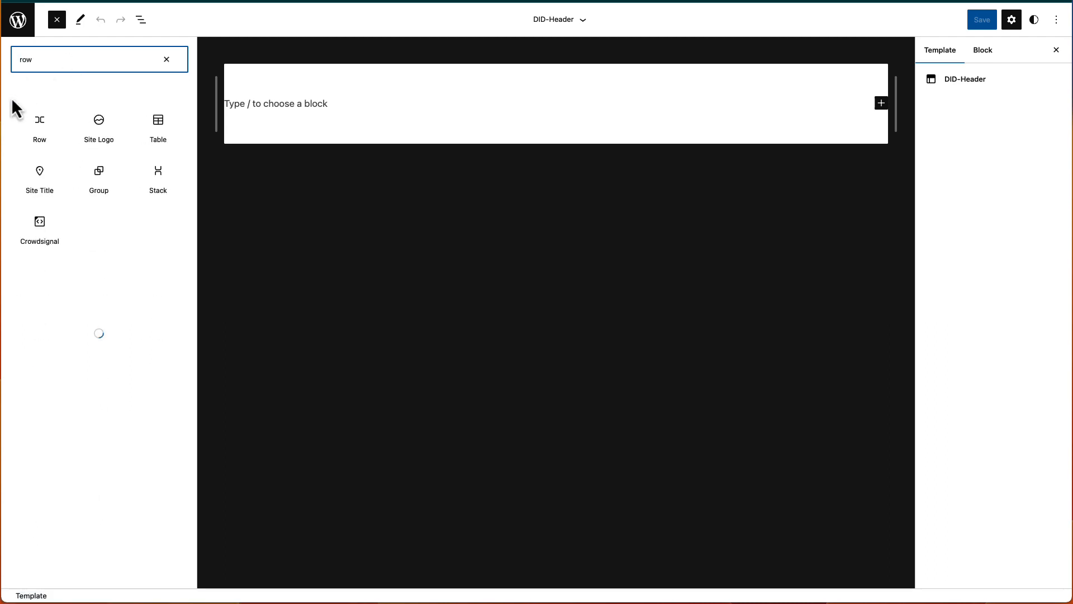
pyautogui.moveTo(42, 132)
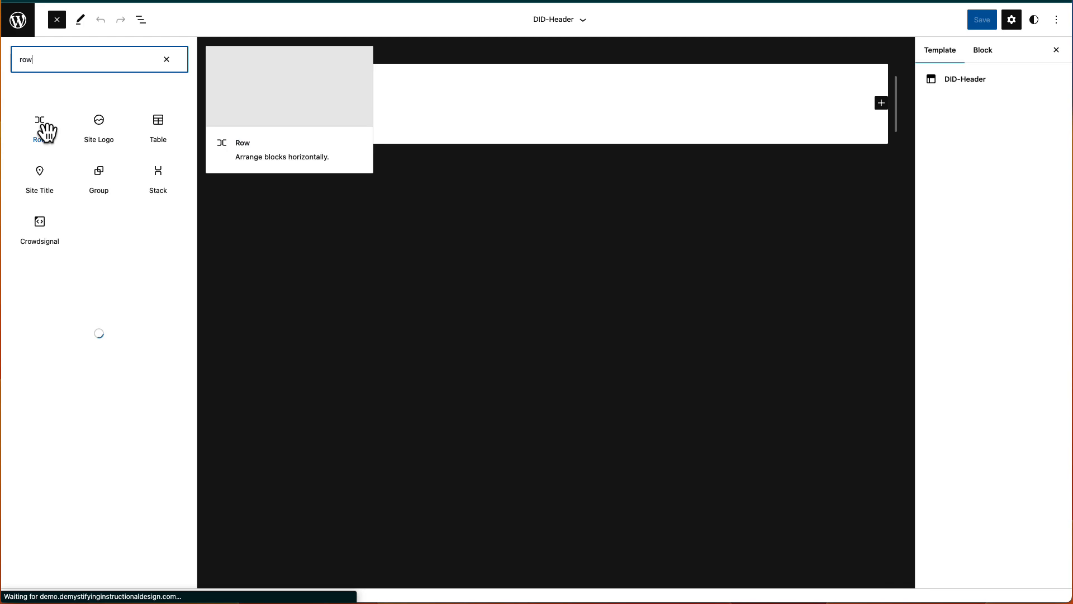
pyautogui.click(45, 127)
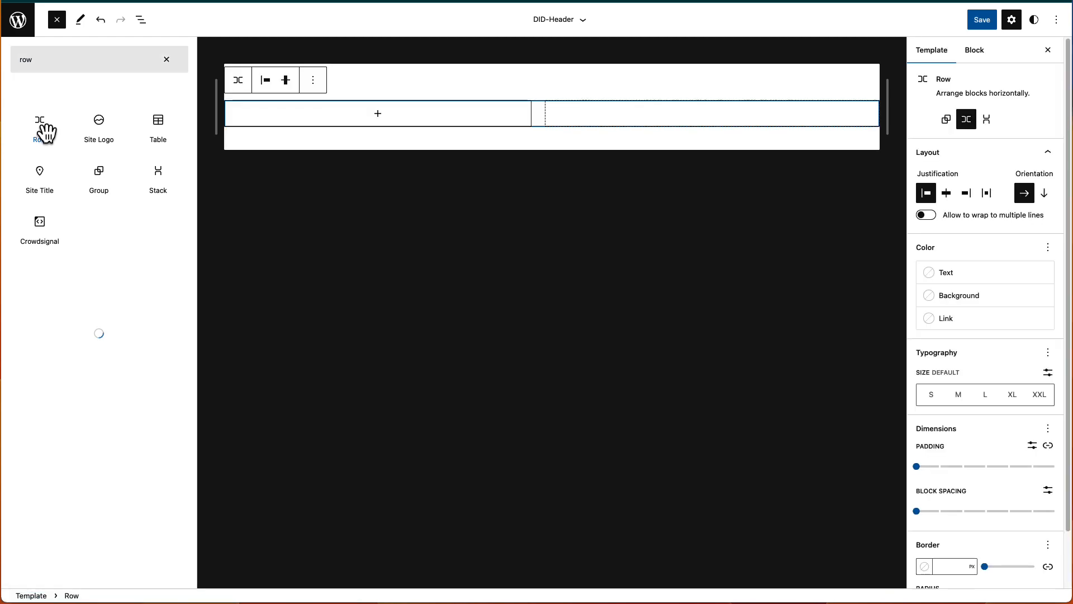
# - Insert a Site Logo block as the first item of the row
pyautogui.click(384, 119)
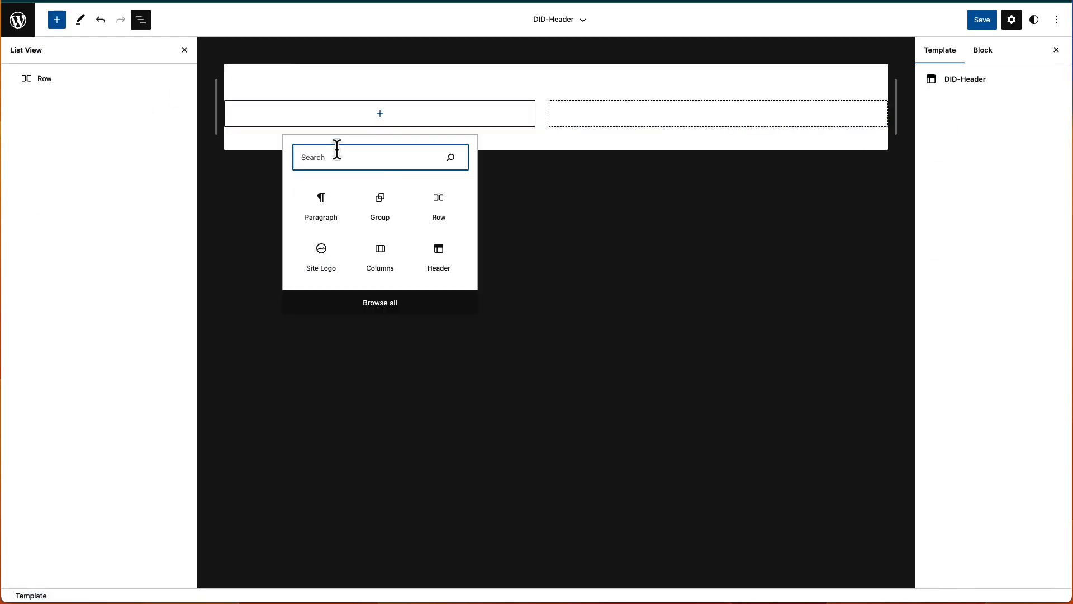
pyautogui.write('site')
pyautogui.click(323, 204)
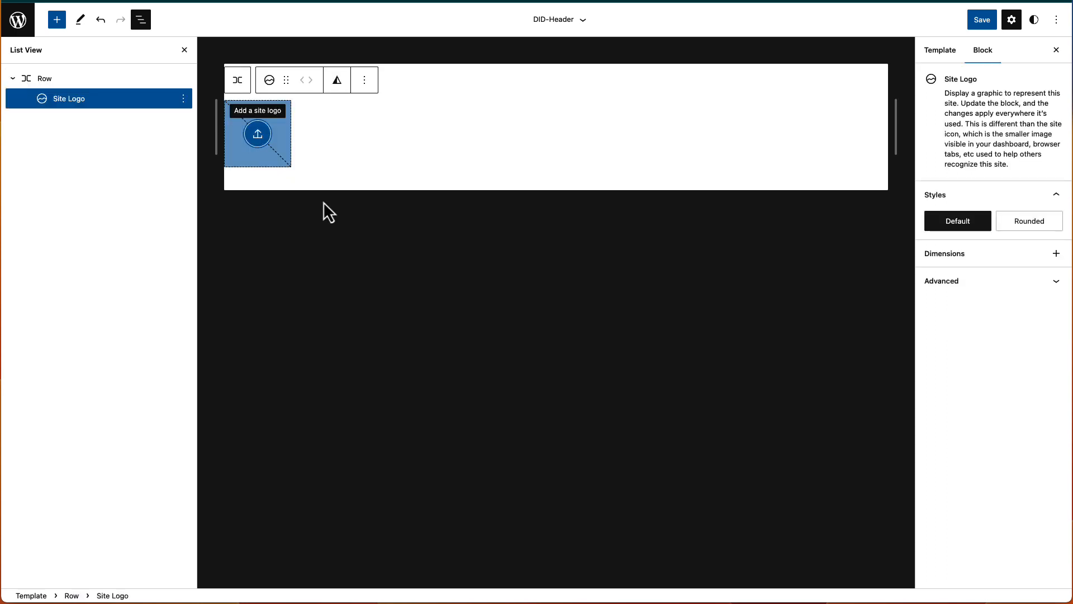
# - Add a Navigation block after the site logo and justify the row with space between items
pyautogui.click(355, 165)
pyautogui.click(872, 160)
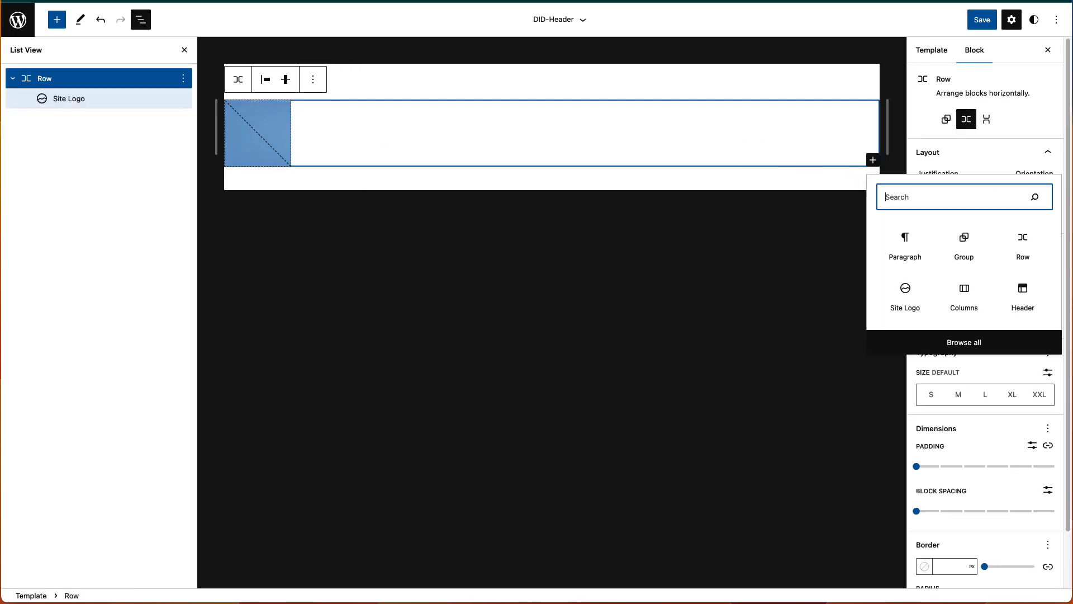
pyautogui.write('navig')
pyautogui.click(906, 244)
pyautogui.click(704, 223)
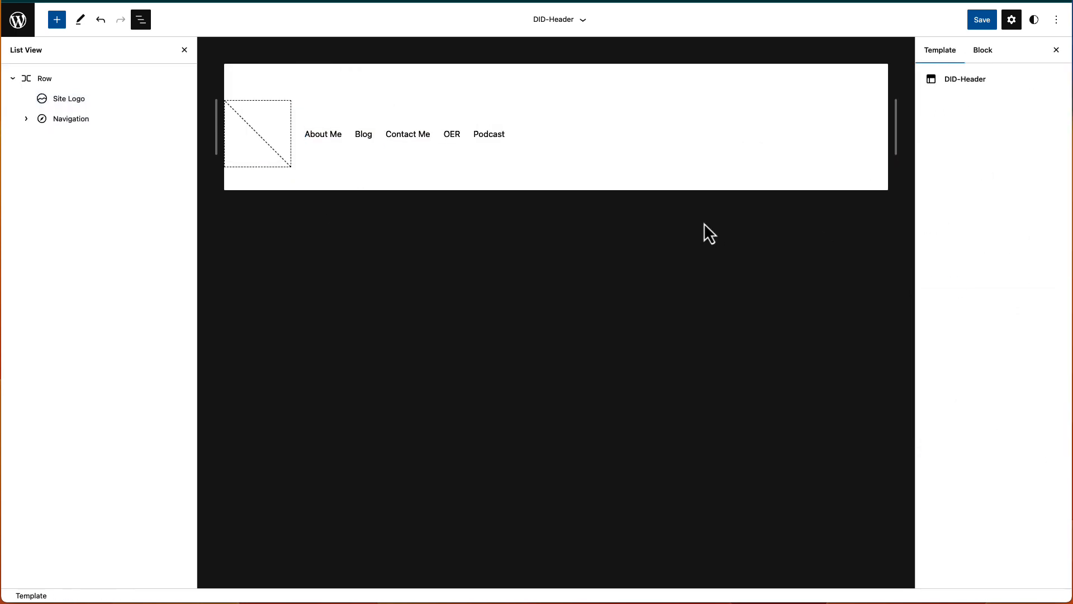
pyautogui.click(596, 221)
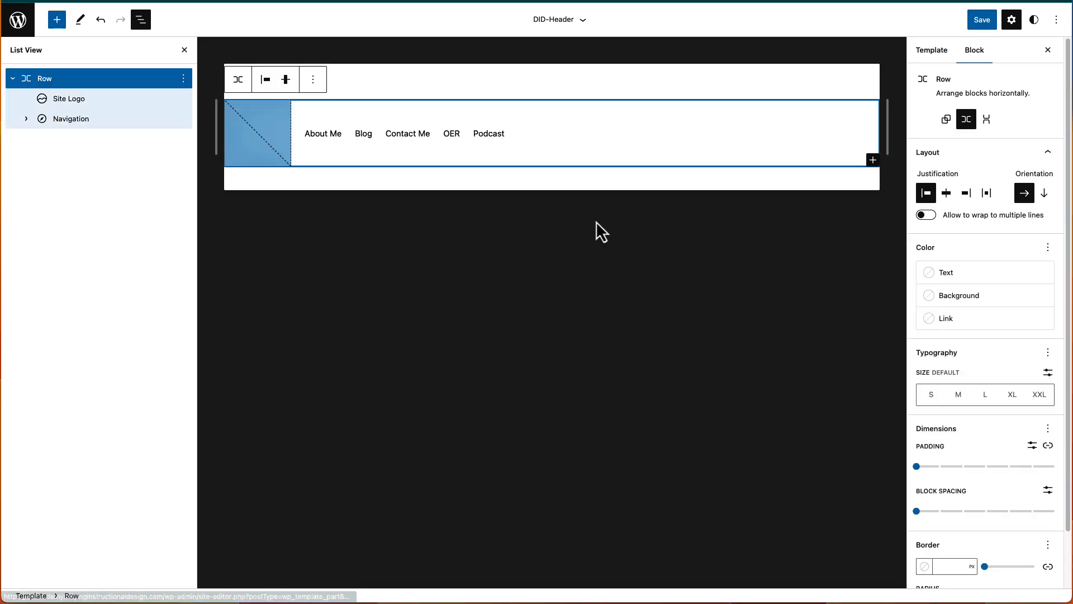
pyautogui.click(987, 194)
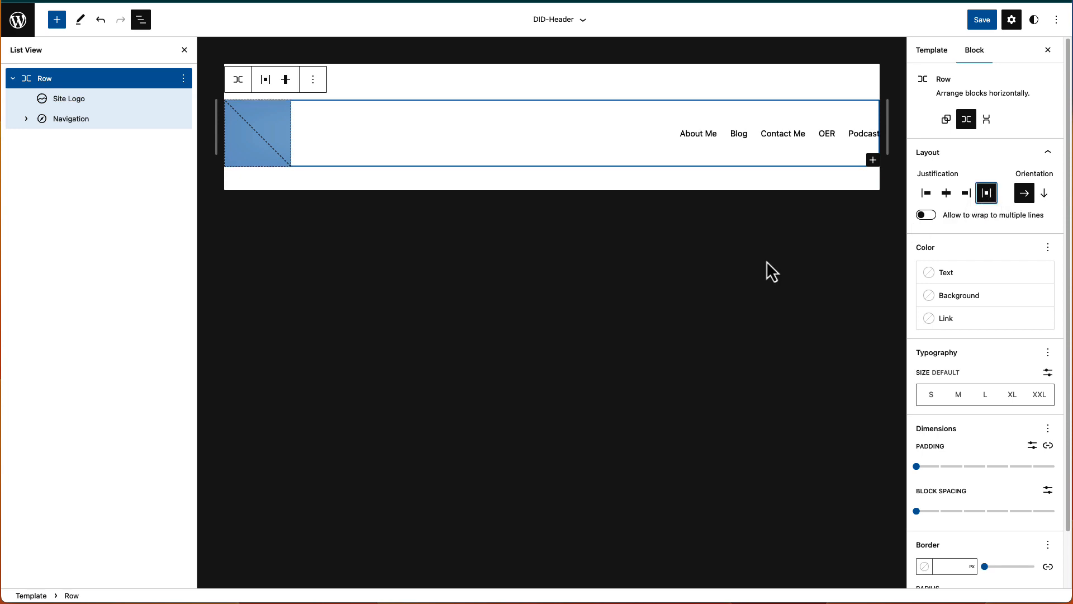
# - Set the site logo to the Instructional Design image from the Media Library
pyautogui.click(265, 104)
pyautogui.click(258, 132)
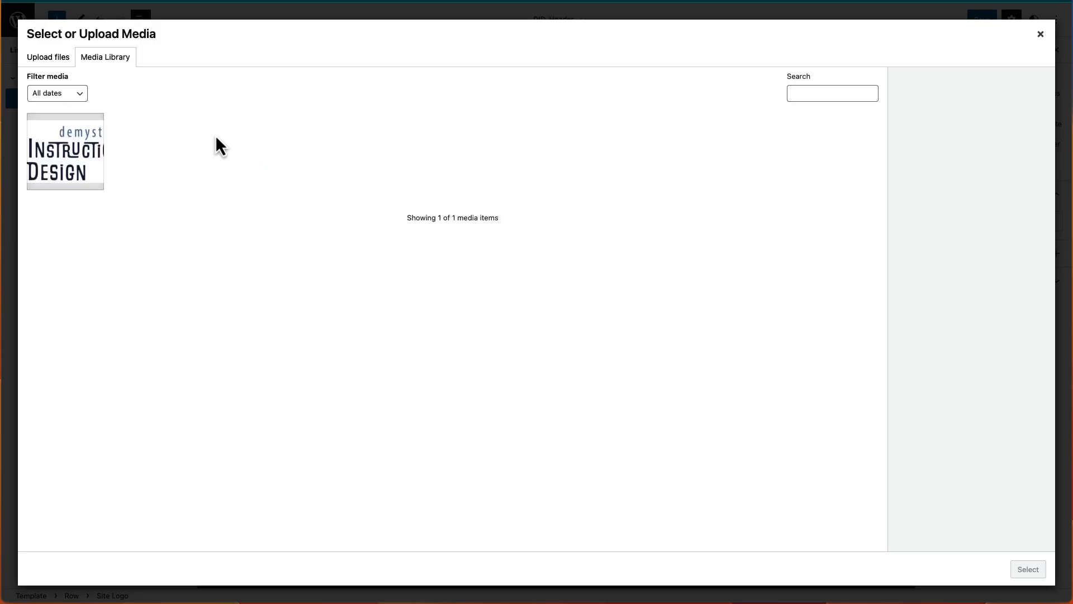
pyautogui.click(1027, 570)
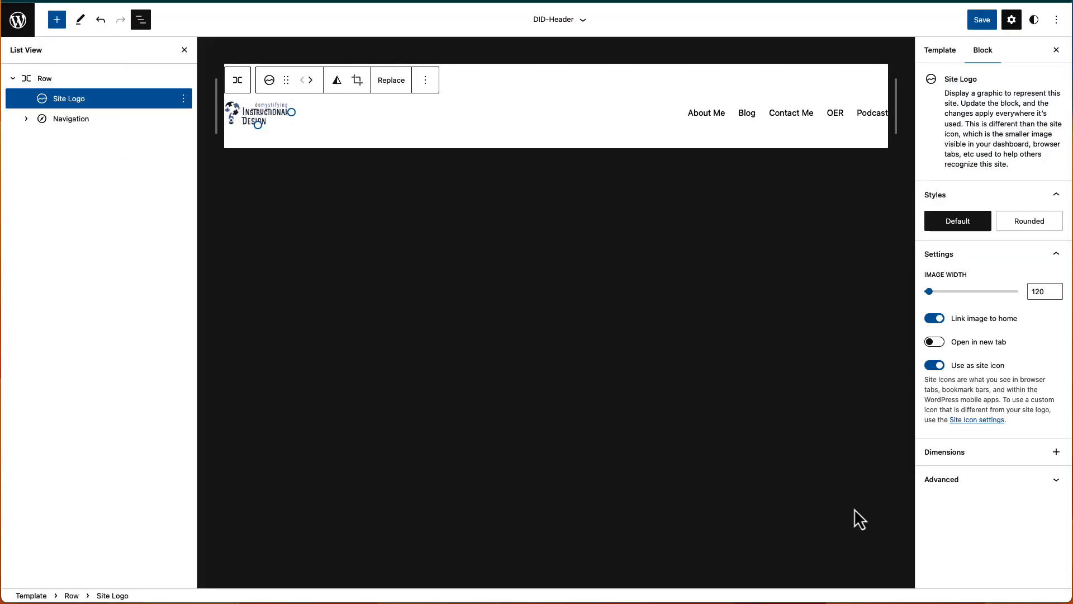
# - Enlarge the site logo to an image width of about 229
pyautogui.click(295, 115)
pyautogui.click(280, 112)
pyautogui.moveTo(302, 120); pyautogui.dragTo(352, 123)
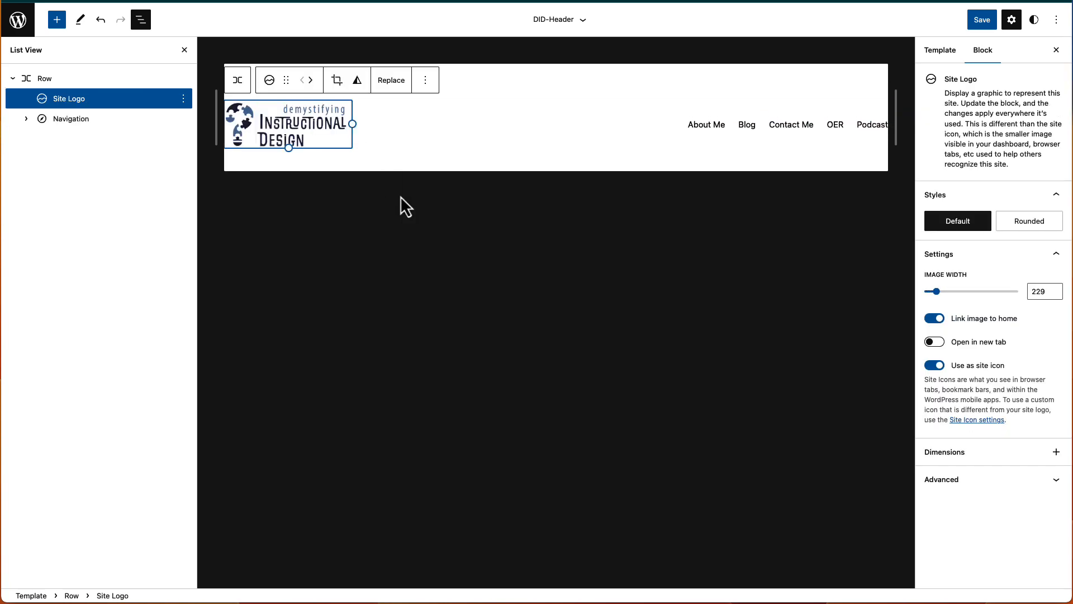
pyautogui.click(474, 251)
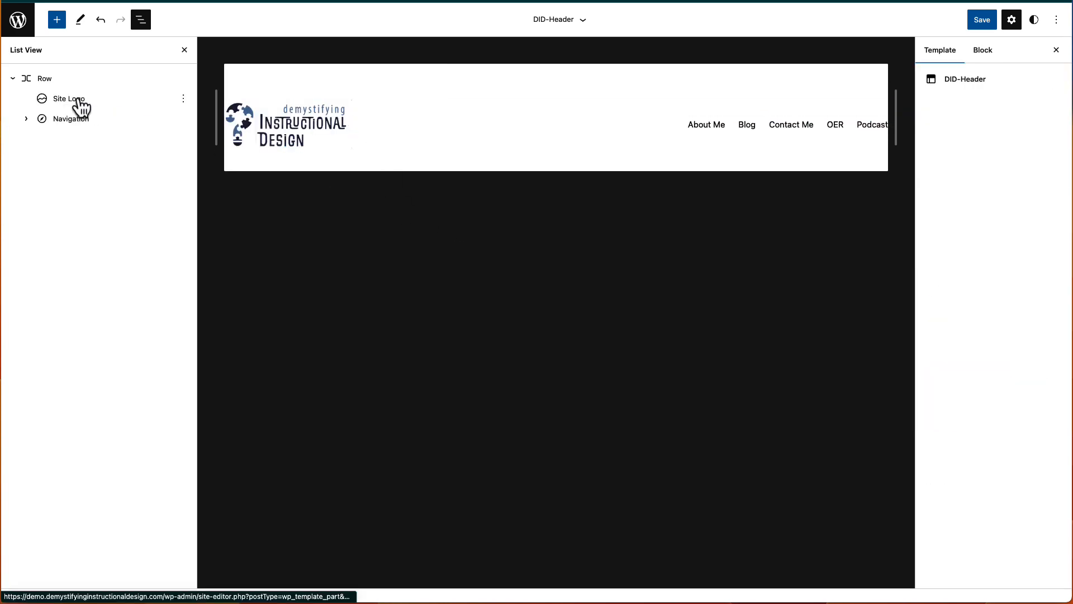
# - Align the row's content vertically to the bottom so the navigation links sit level with the logo's lower edge
pyautogui.click(71, 79)
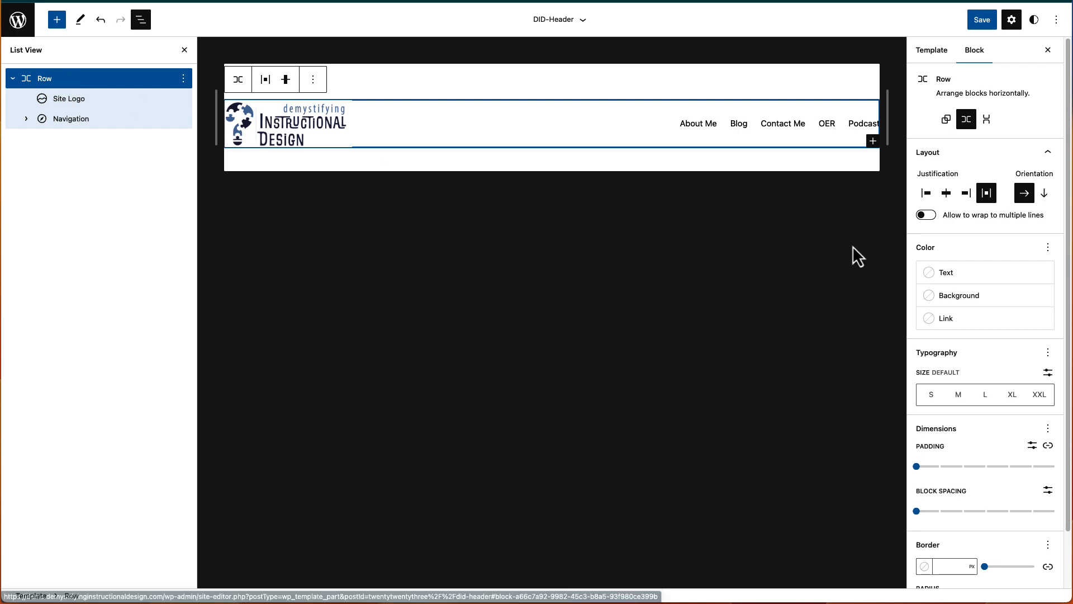
pyautogui.click(285, 80)
pyautogui.click(322, 154)
pyautogui.click(440, 214)
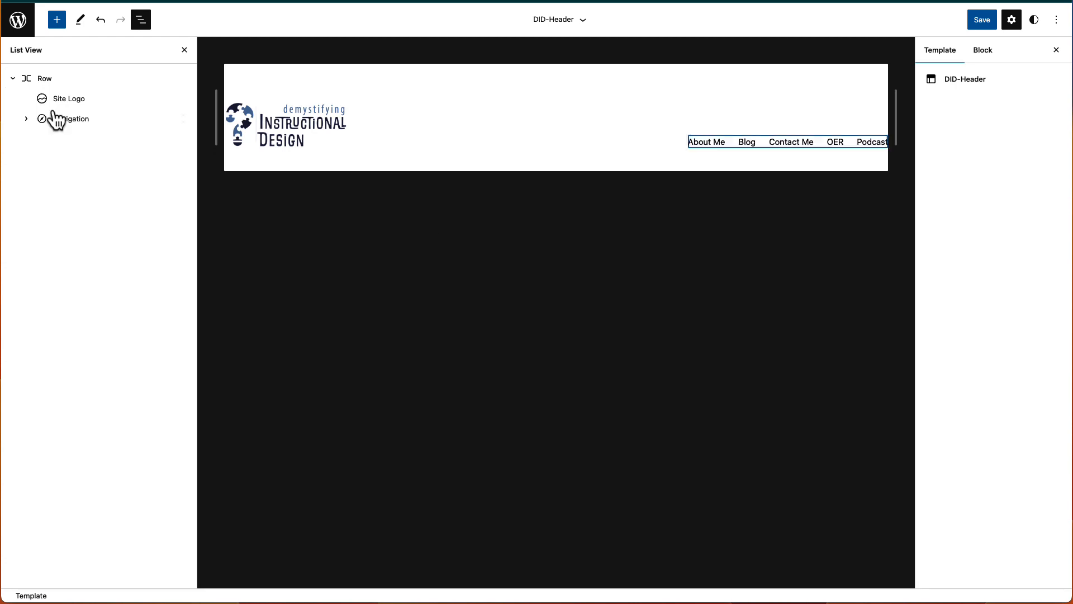
# - Collapse the logo row in the List View and insert a second Row block below it
pyautogui.click(15, 78)
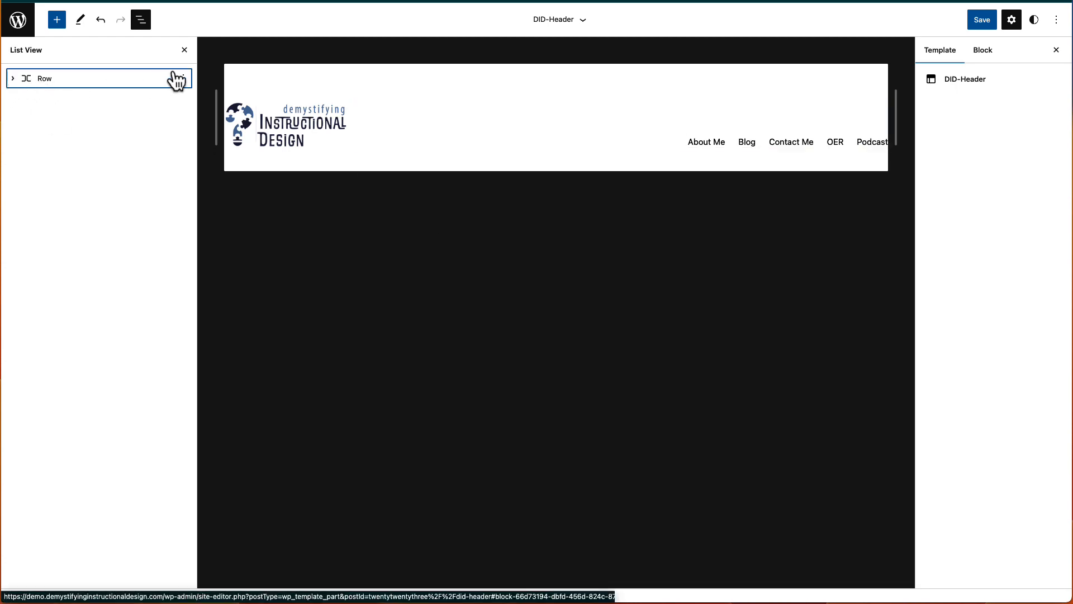
pyautogui.click(57, 20)
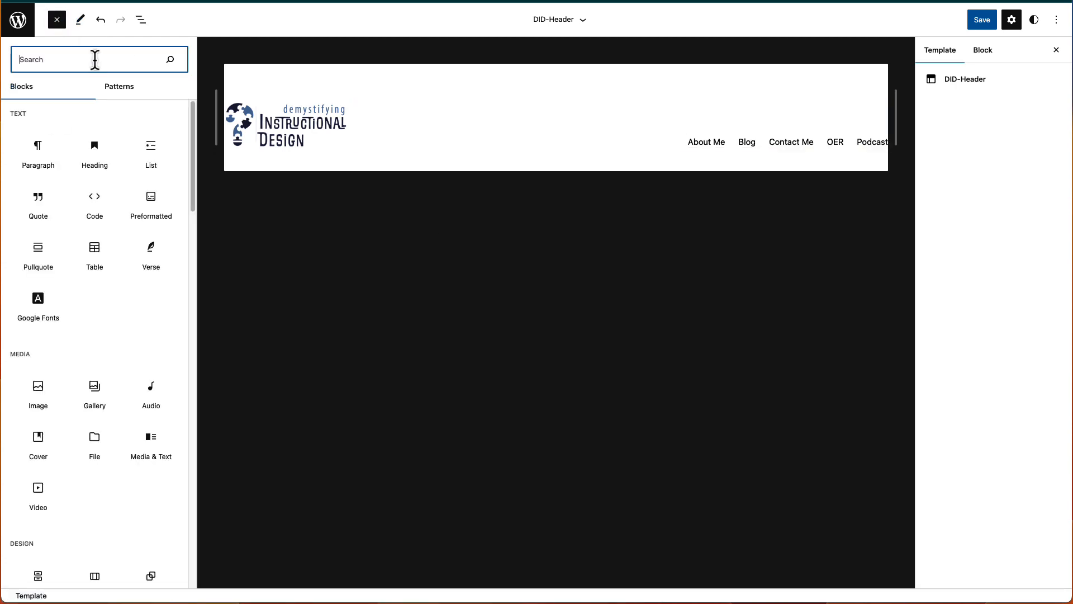
pyautogui.write('row')
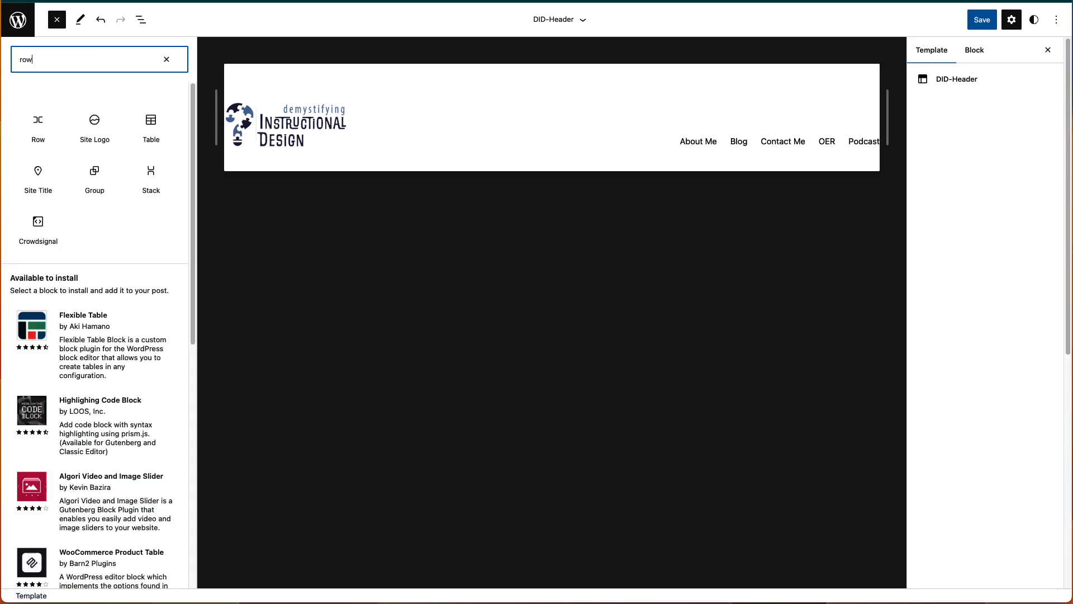
pyautogui.click(39, 128)
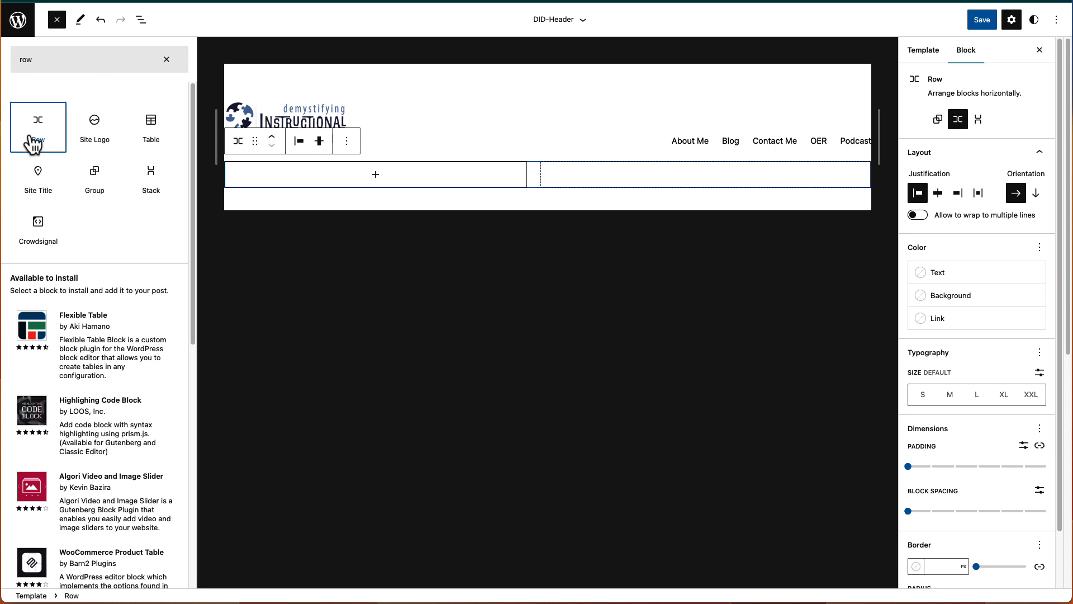
pyautogui.click(143, 22)
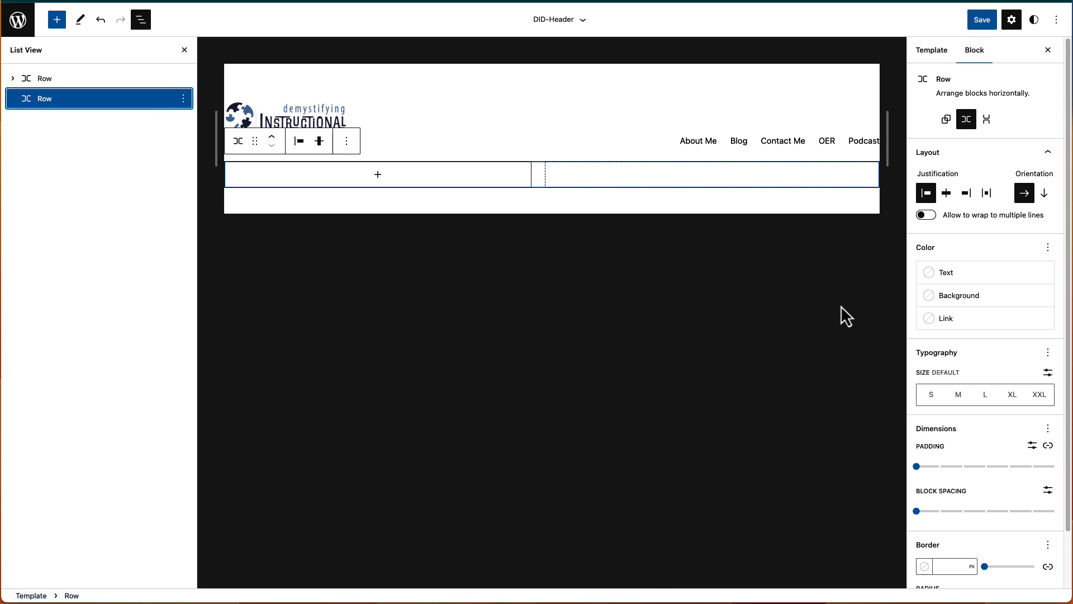
# - Unlink the second row's borders and give it only a 1 px top border in custom colour 6D8CB5
pyautogui.scroll(-2, 987, 447)
pyautogui.click(1048, 503)
pyautogui.scroll(-2, 1039, 492)
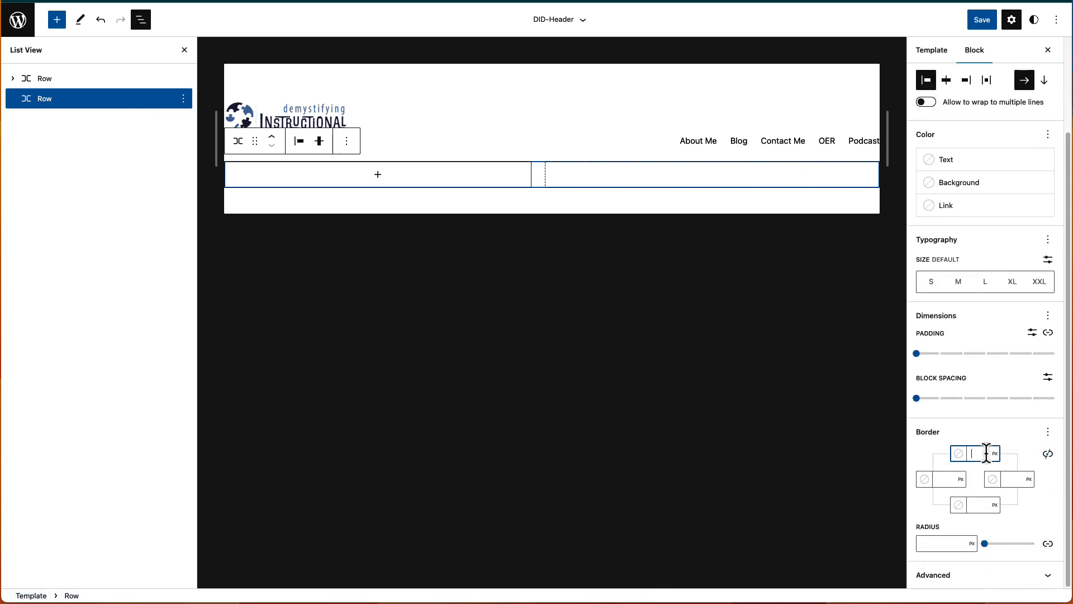
pyautogui.click(958, 454)
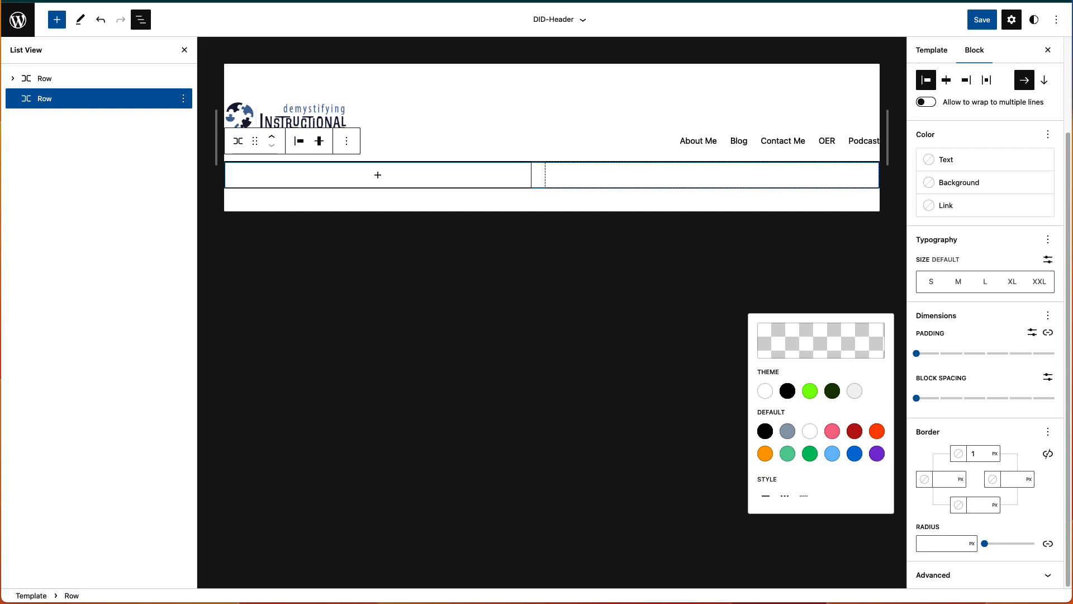
pyautogui.click(793, 341)
pyautogui.click(665, 495)
pyautogui.write('6D8CB5')
pyautogui.click(818, 320)
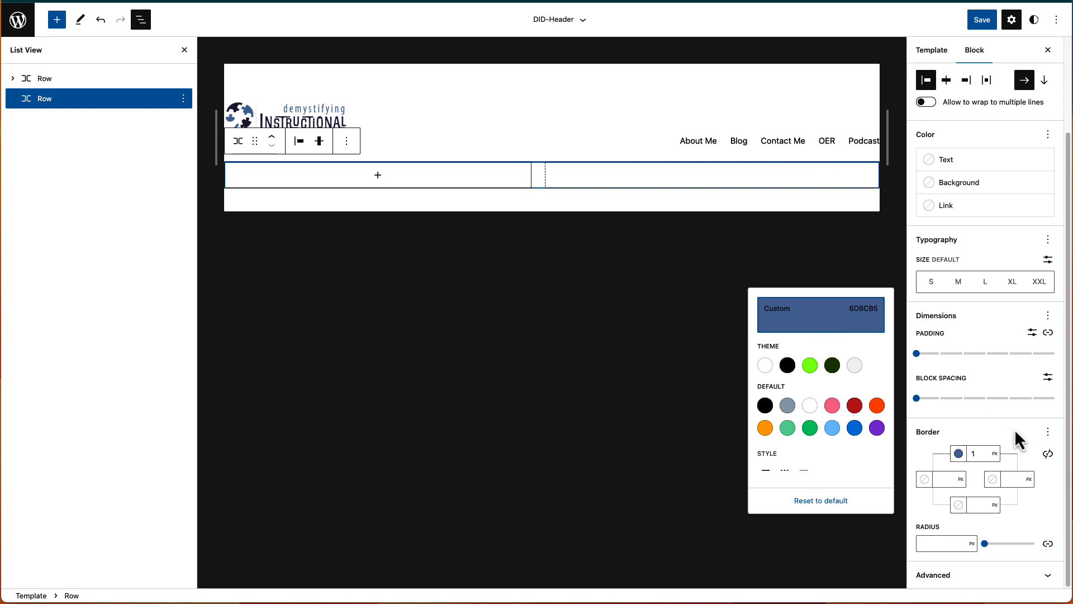
pyautogui.click(1015, 428)
pyautogui.click(850, 407)
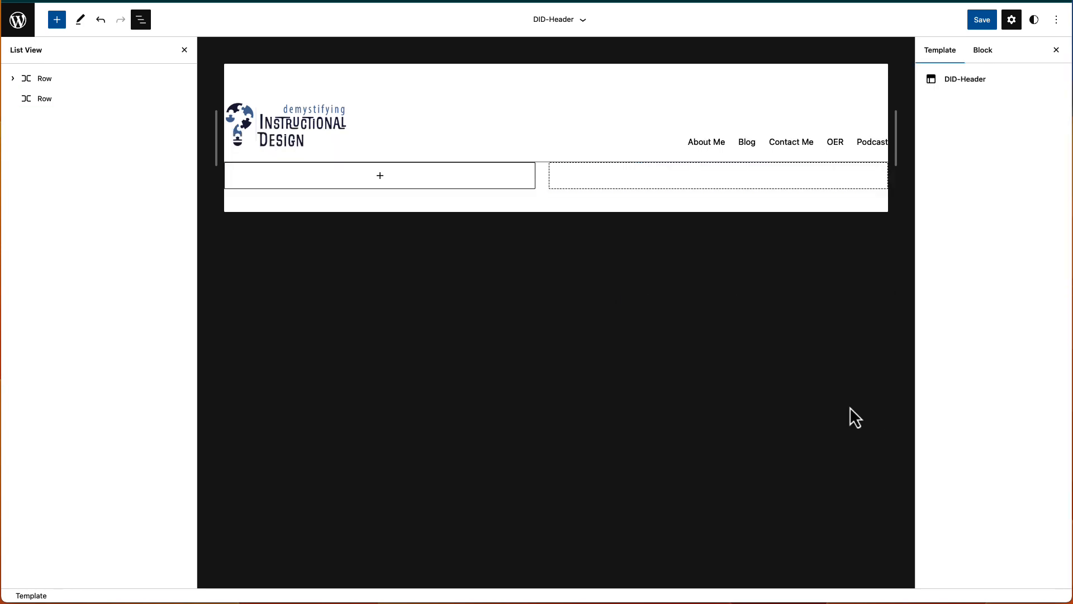
# - Save the DID-Header template part with the site icon and logo changes, and open the list of templates
pyautogui.click(983, 22)
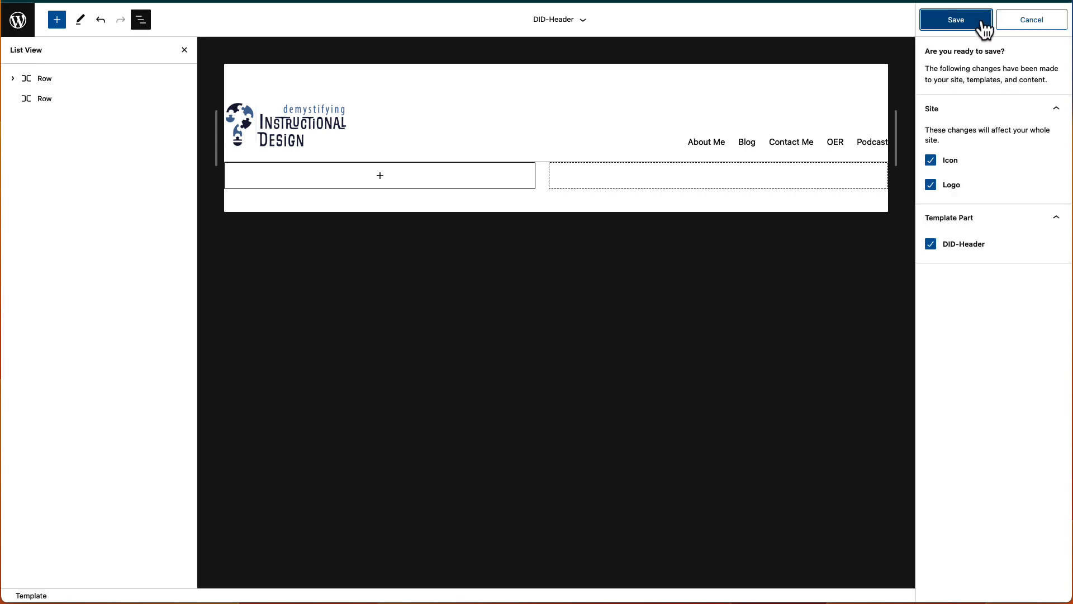
pyautogui.click(983, 28)
pyautogui.click(17, 25)
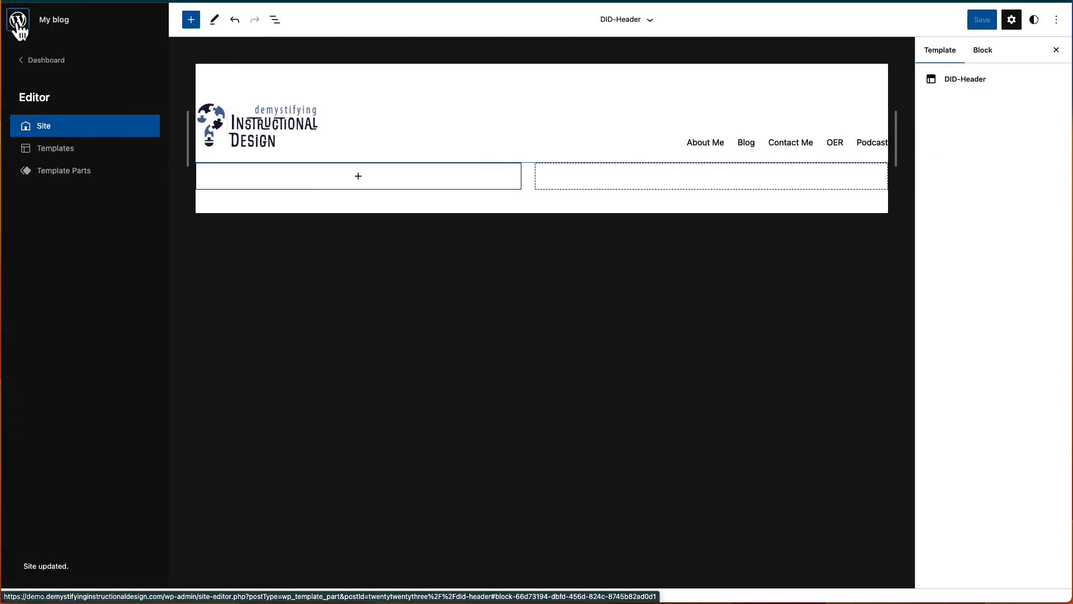
pyautogui.click(47, 153)
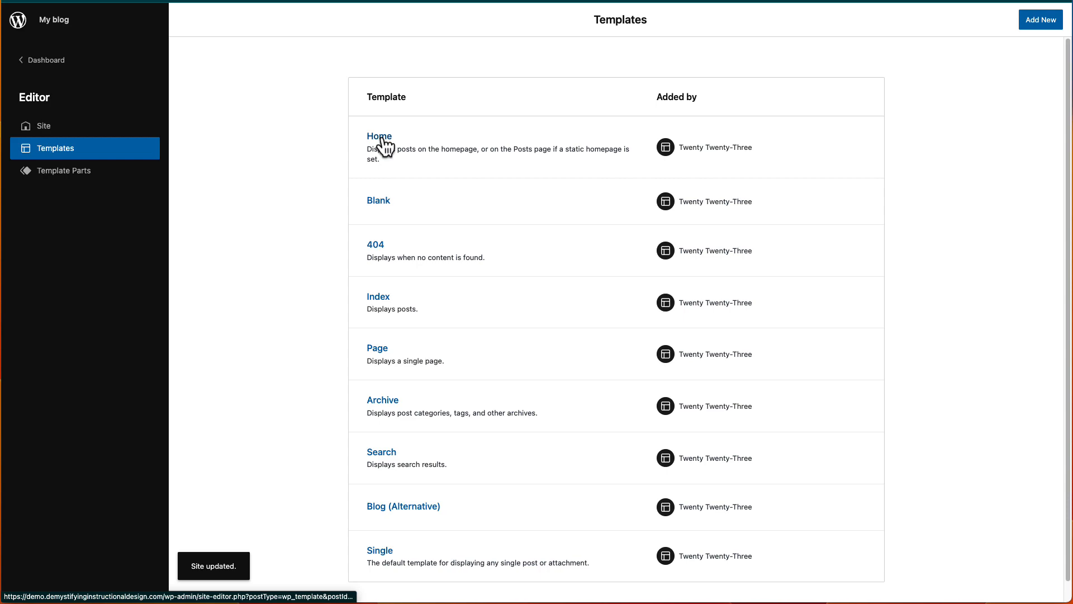
# - Open the Home template with its block list shown and remove the existing Header block
pyautogui.click(384, 147)
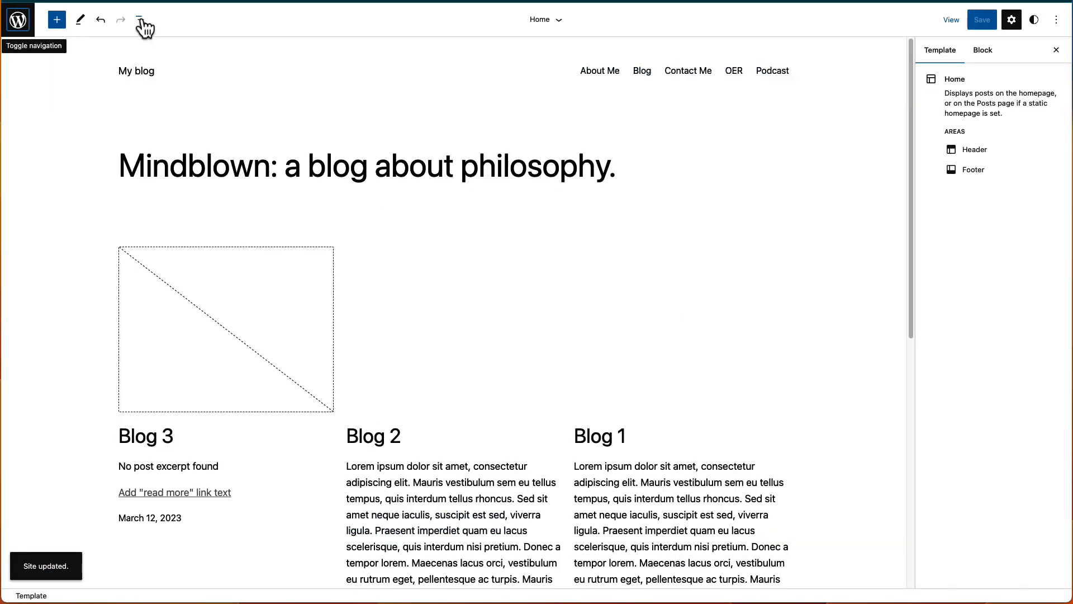
pyautogui.click(142, 24)
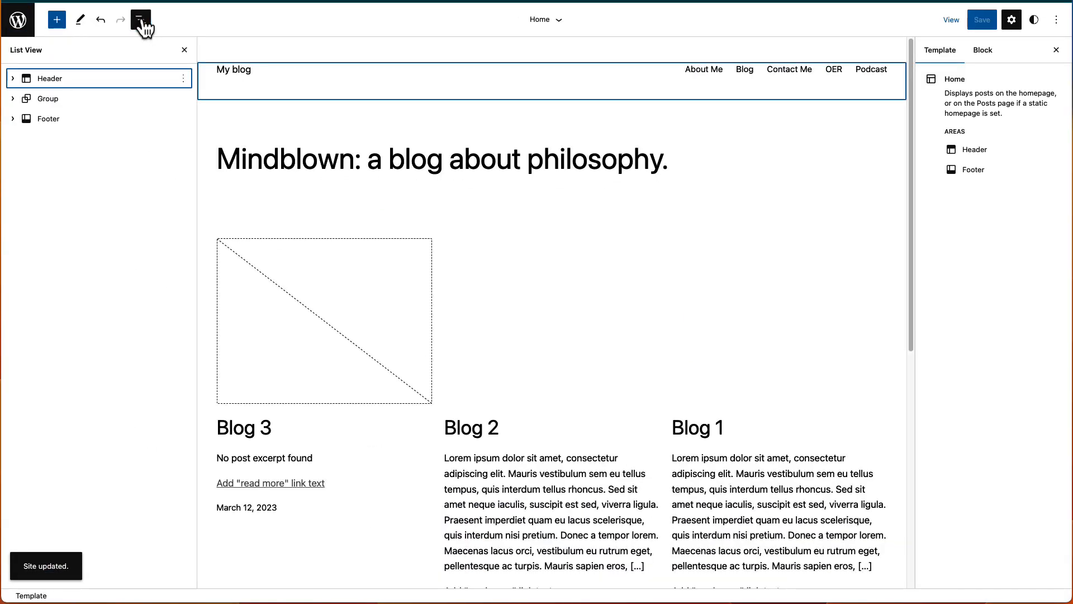
pyautogui.click(184, 78)
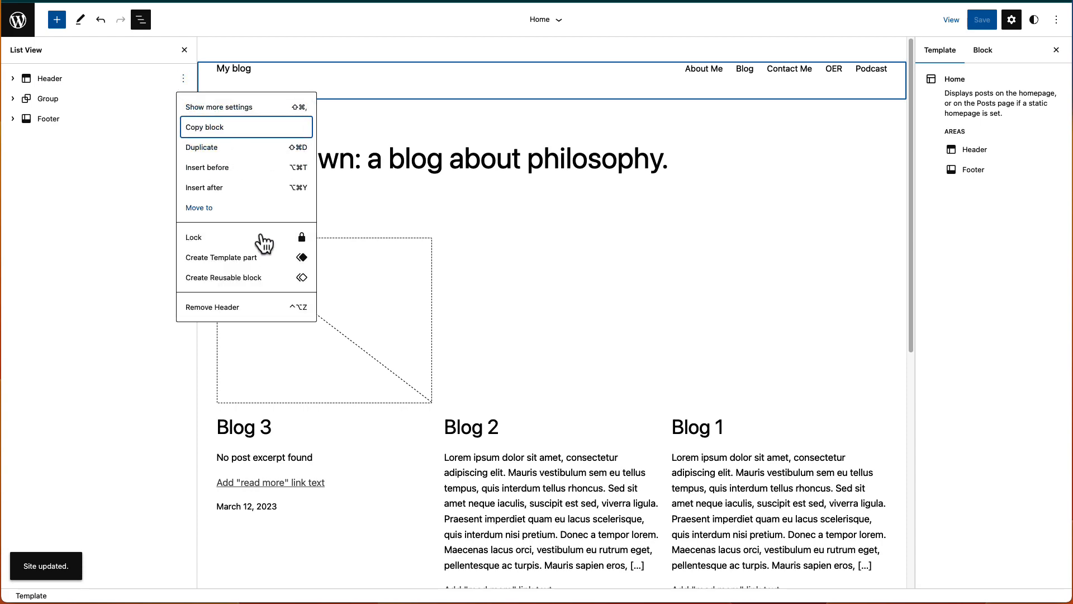
pyautogui.click(242, 307)
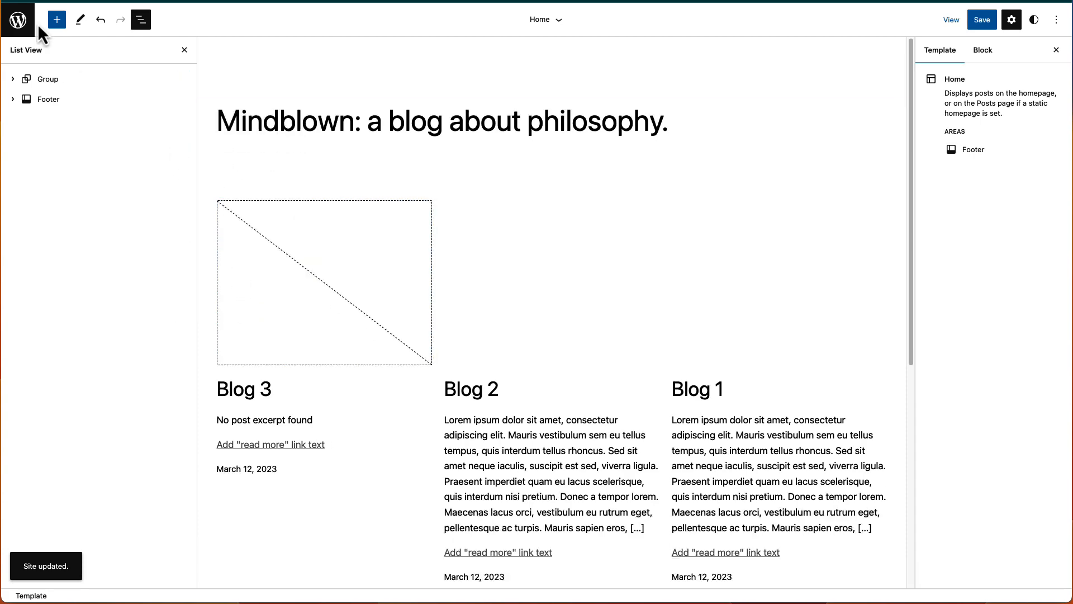
# - Insert a Template Part block into the Home template and choose the existing DID-Header for it
pyautogui.click(57, 20)
pyautogui.write('temp')
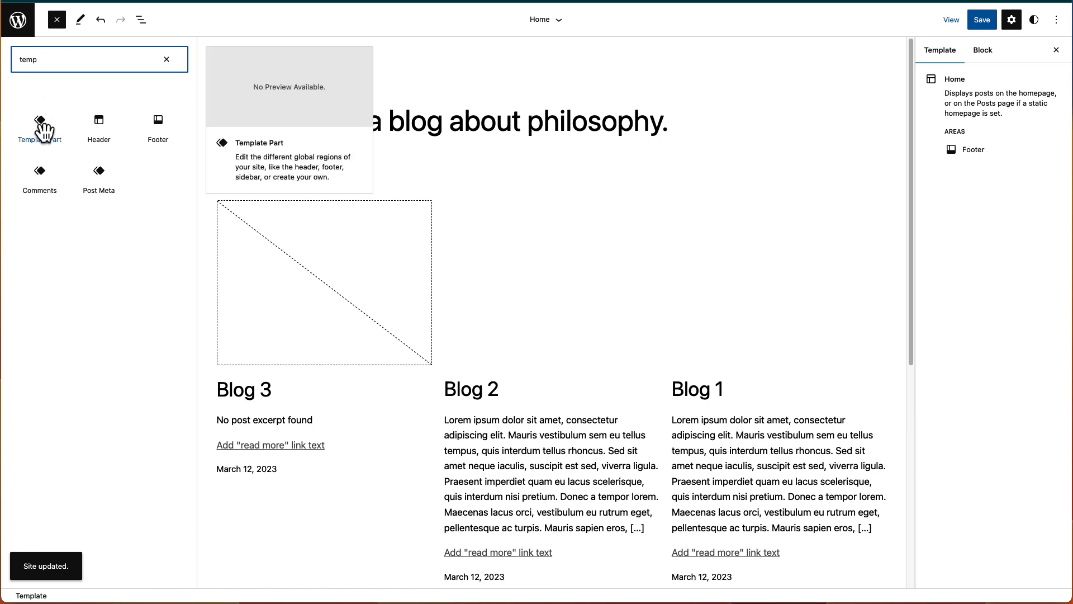
pyautogui.click(39, 123)
pyautogui.click(167, 59)
pyautogui.click(141, 21)
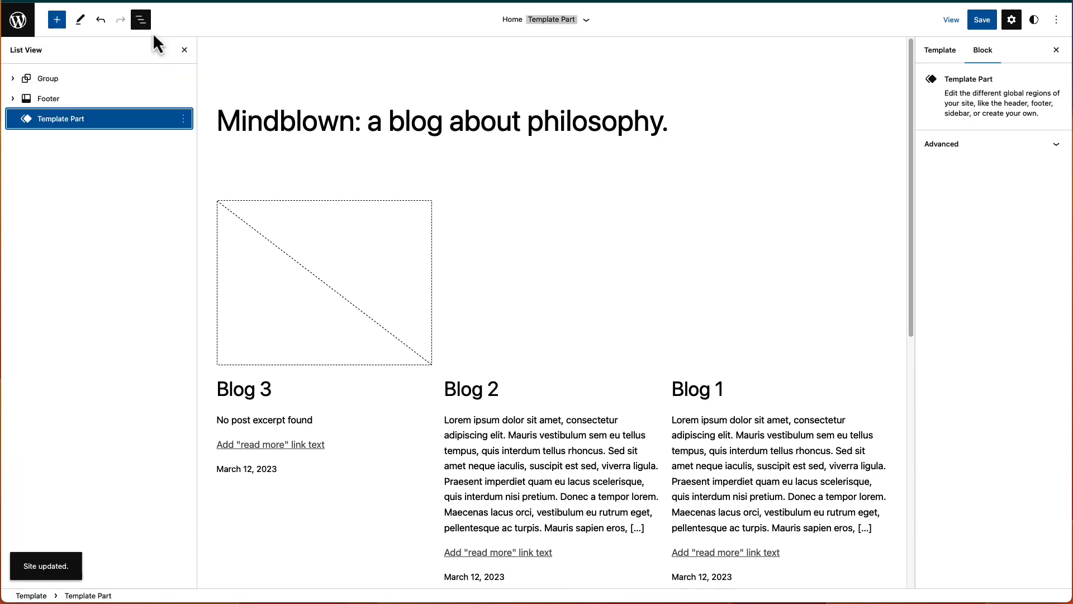
pyautogui.scroll(-6, 438, 350)
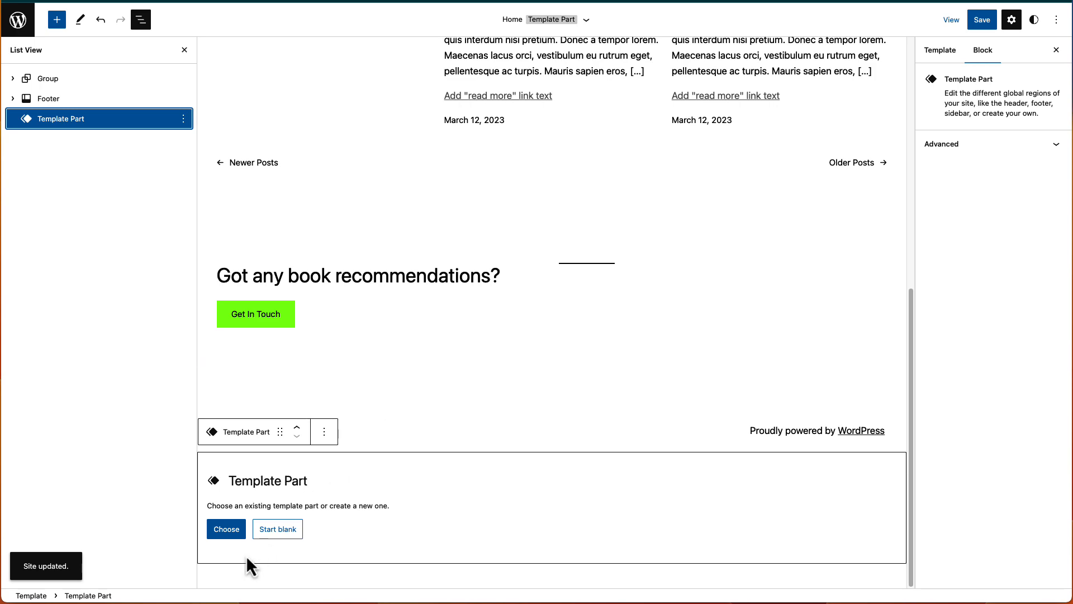
pyautogui.click(236, 530)
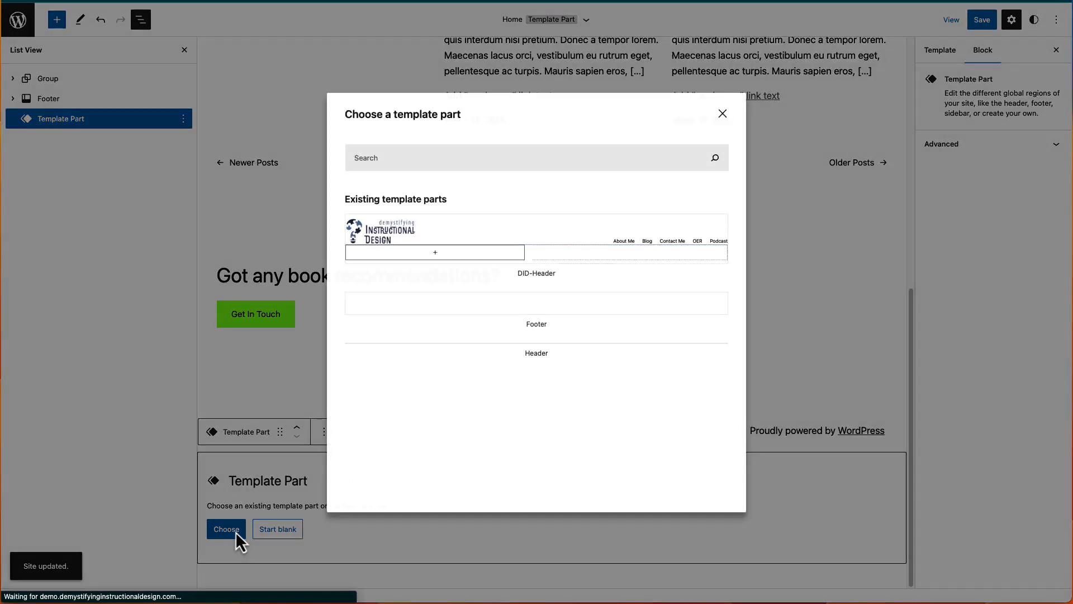
pyautogui.click(554, 240)
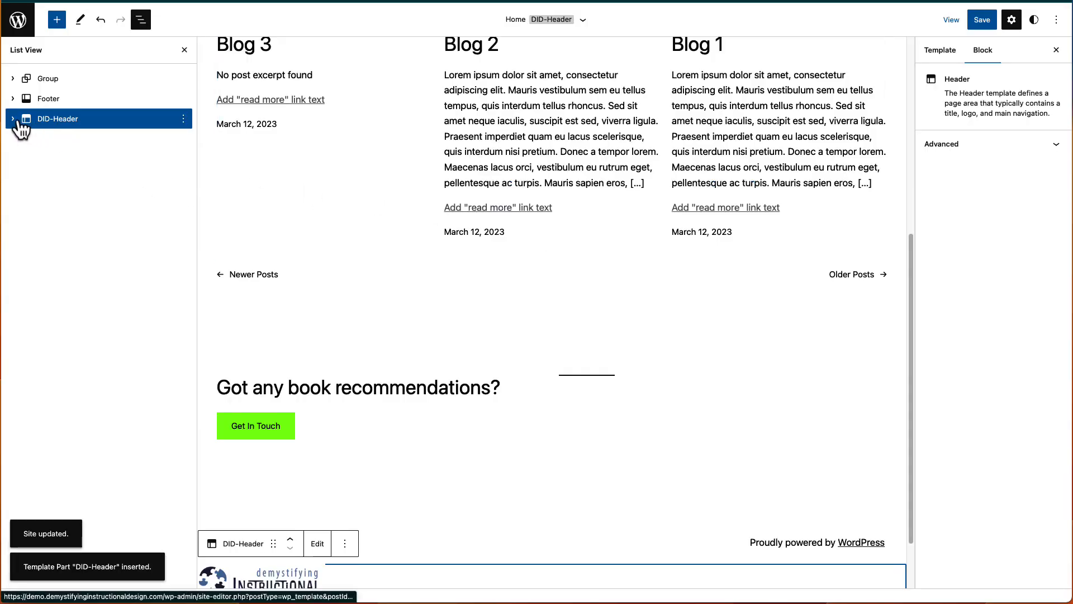
# - Move the DID-Header block above the Group and Footer blocks, and save the Home template
pyautogui.click(290, 540)
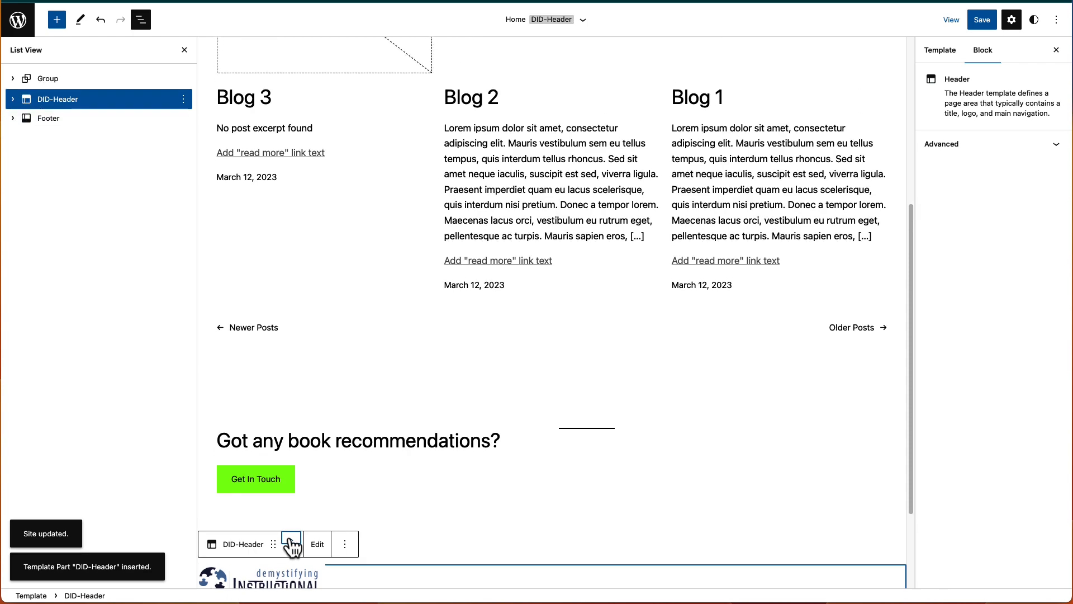
pyautogui.click(290, 538)
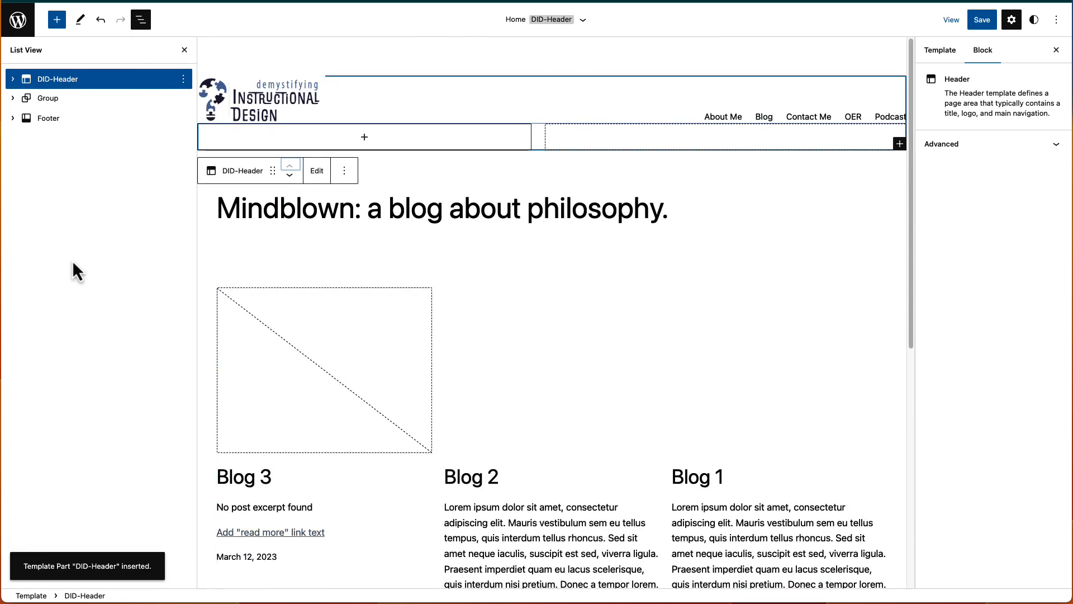
pyautogui.click(982, 22)
pyautogui.click(982, 22)
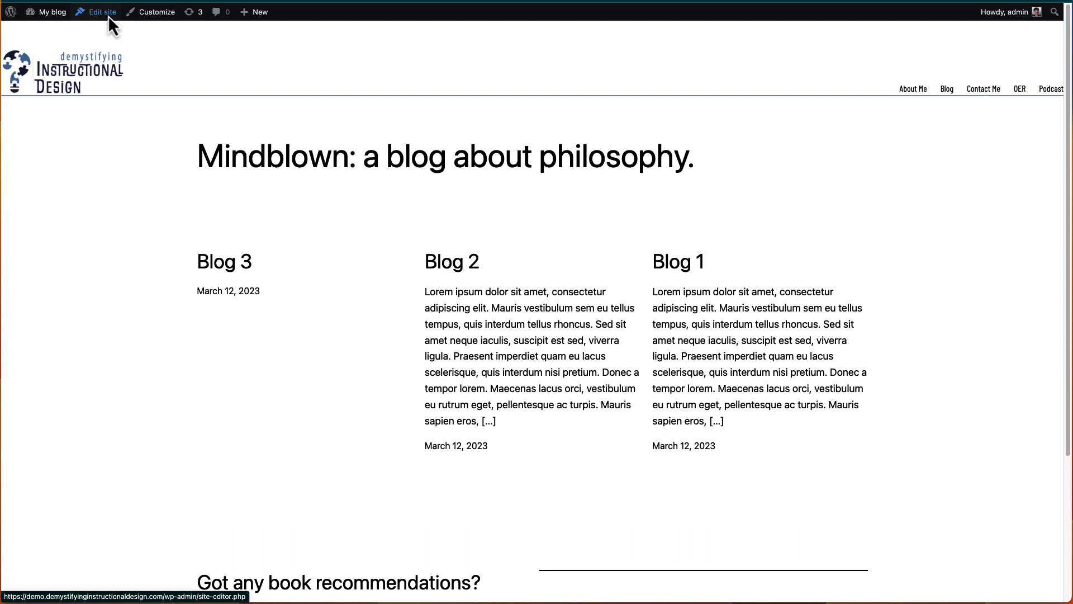
# - Return from the live site to the site editor and open the DID-Header template part for editing with its block list shown
pyautogui.click(109, 16)
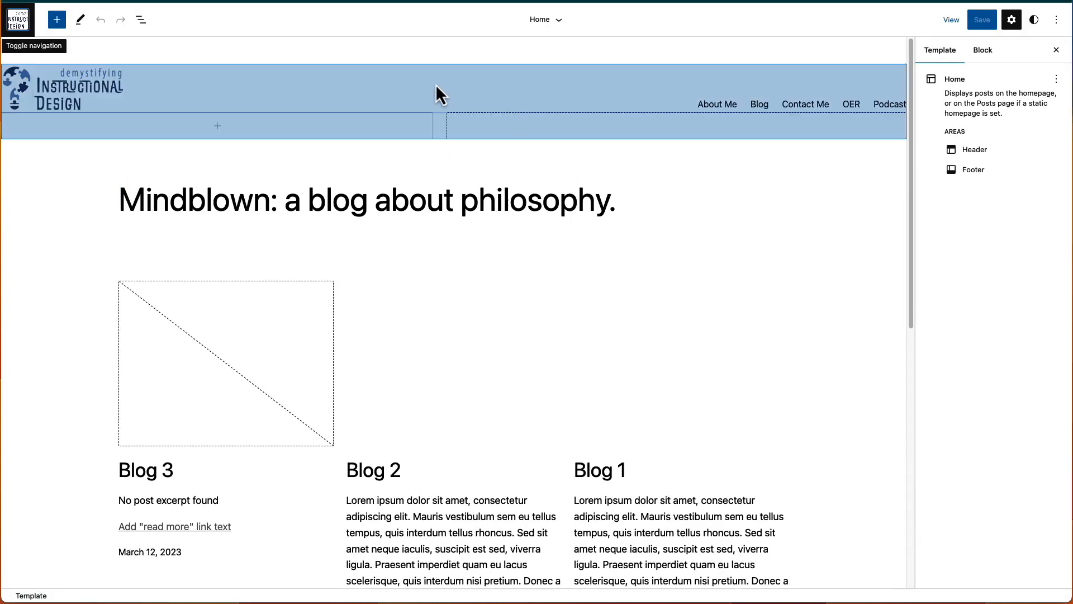
pyautogui.click(435, 84)
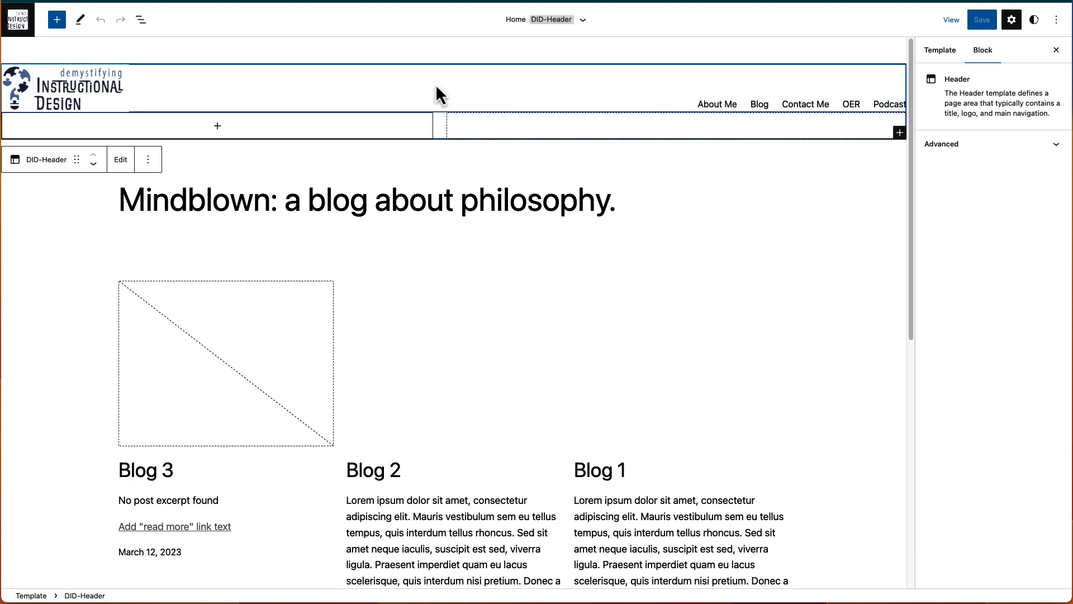
pyautogui.click(121, 160)
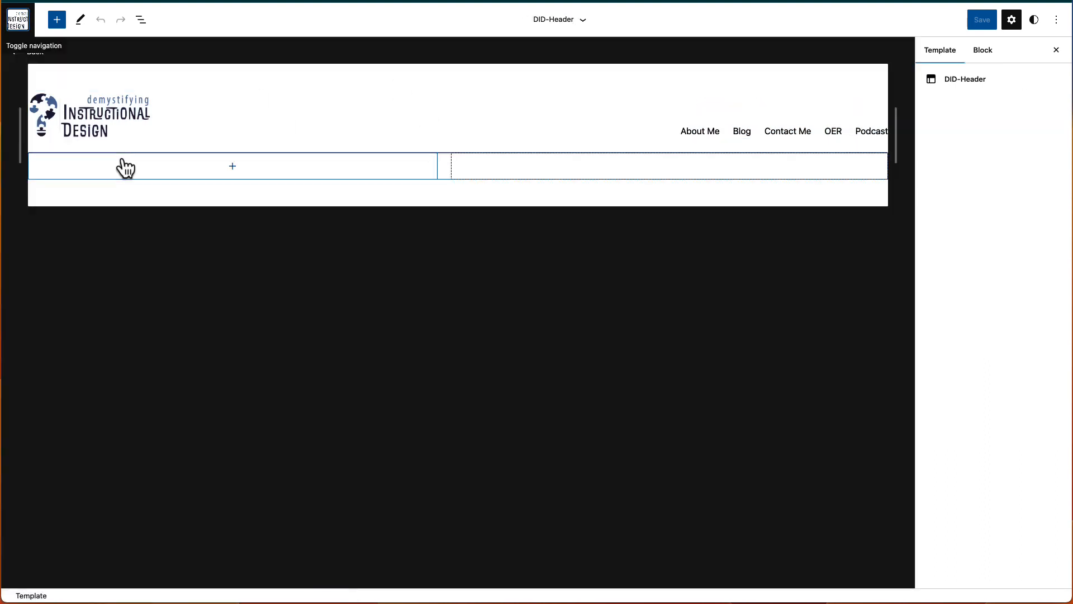
pyautogui.click(144, 21)
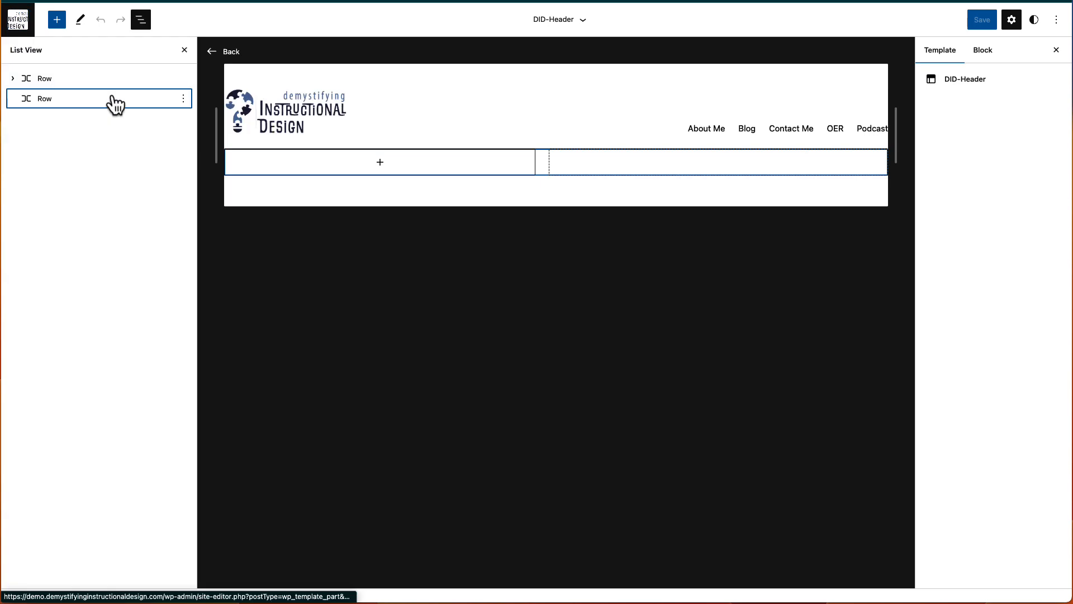
# - Group the two header rows into one block and set the group's content width to 1200 px
pyautogui.click(113, 101)
pyautogui.keyDown('shift'); pyautogui.click(106, 81); pyautogui.keyUp('shift')
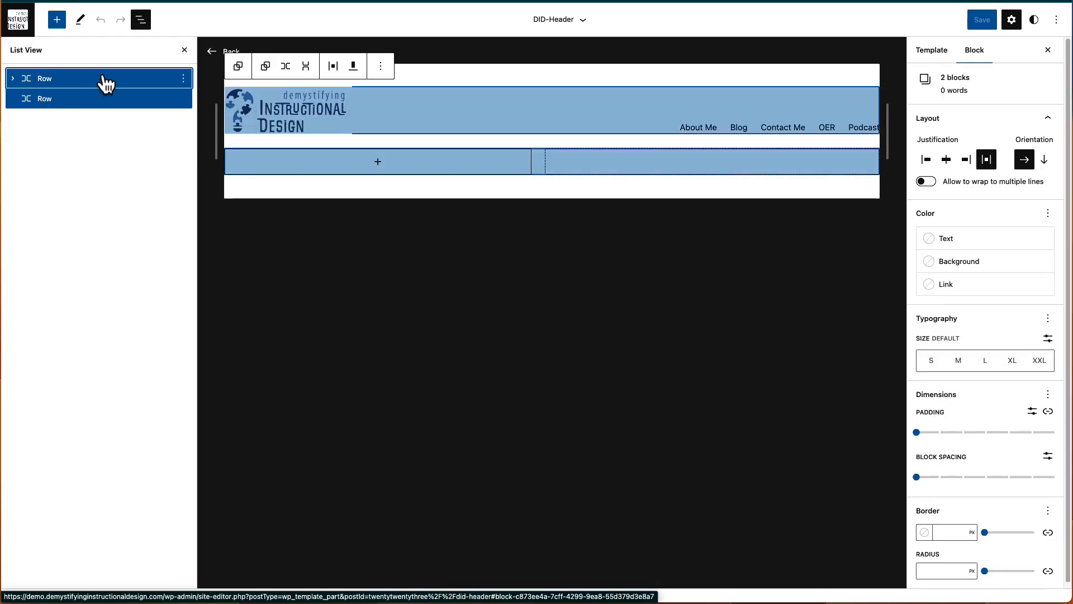
pyautogui.click(382, 68)
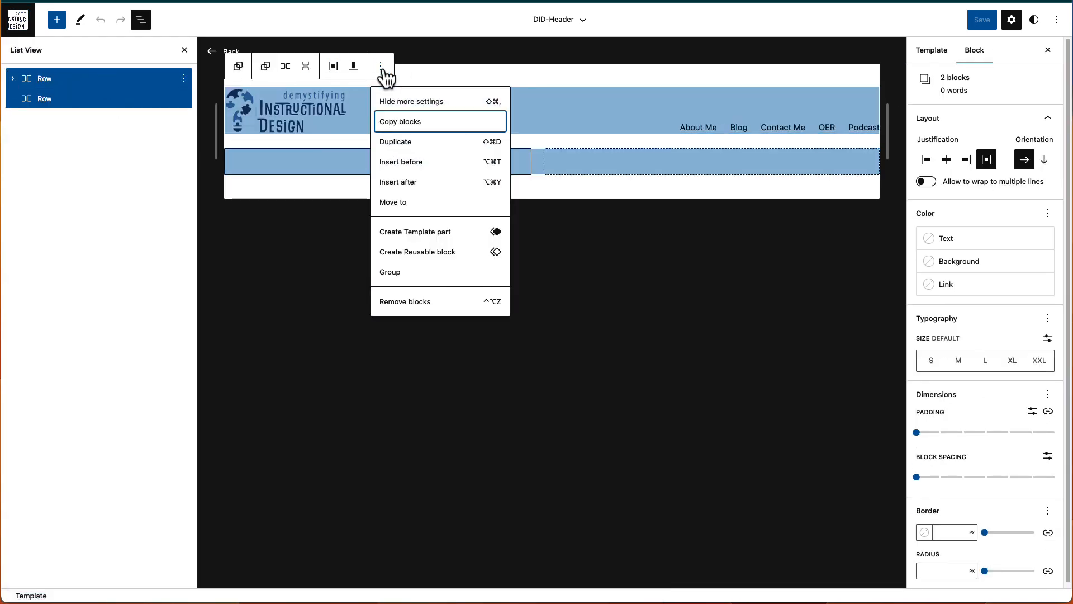
pyautogui.click(404, 272)
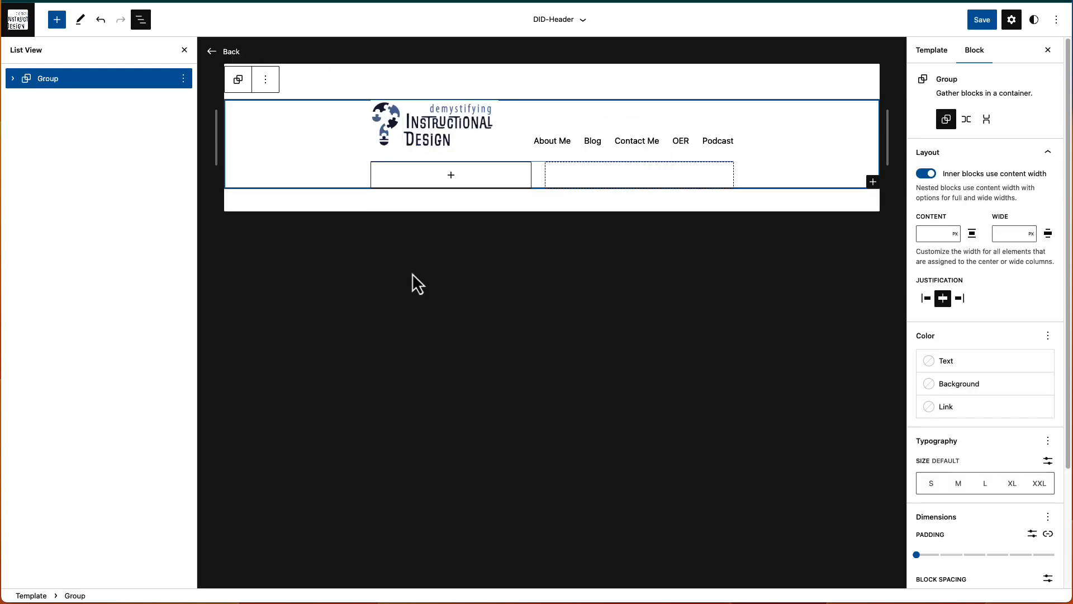
pyautogui.click(937, 233)
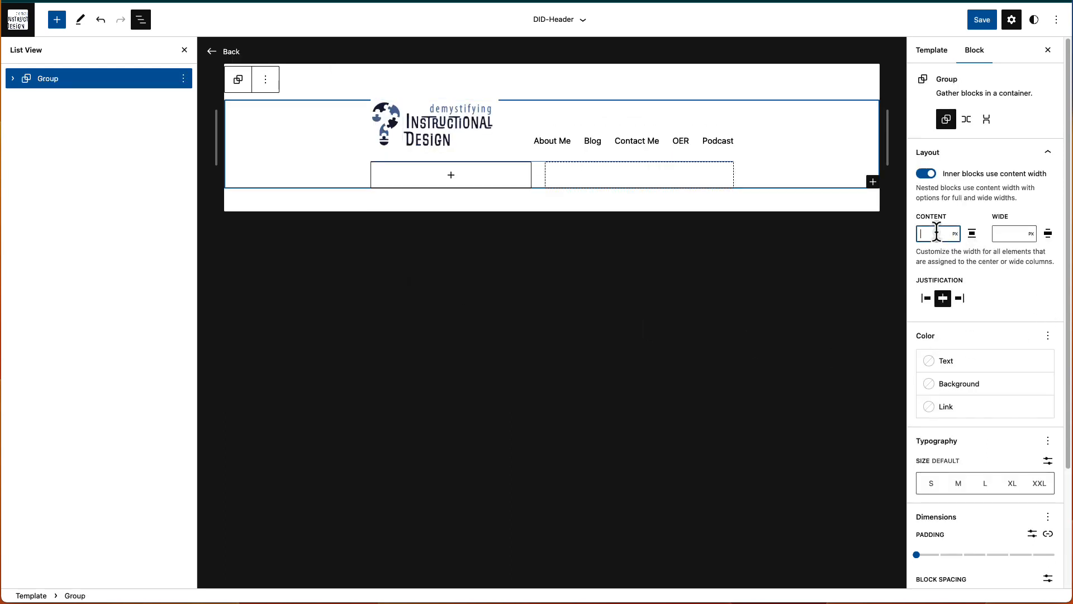
pyautogui.write('1200')
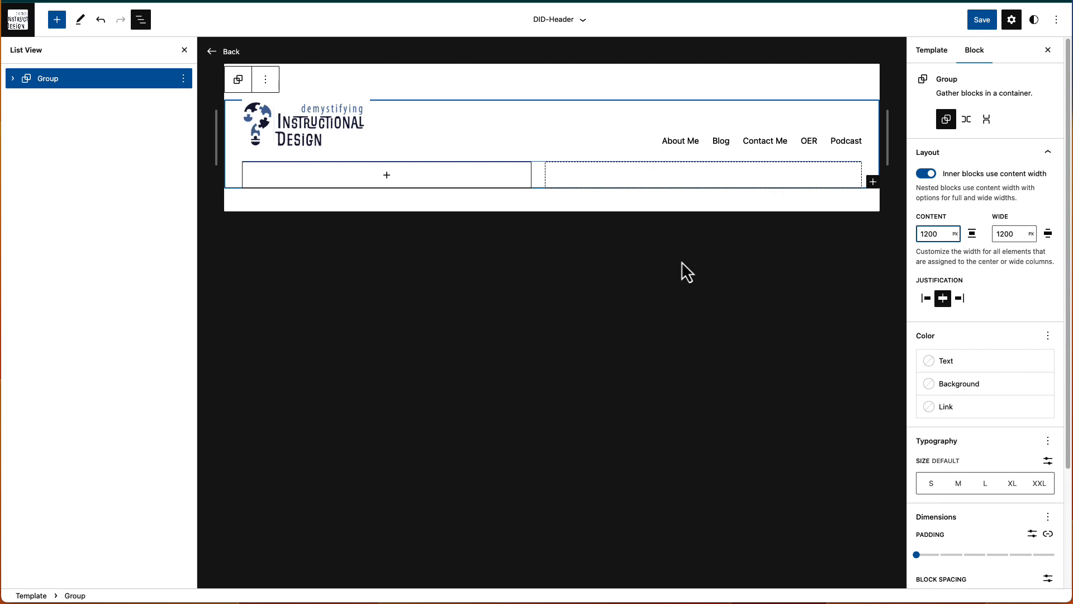
# - Add the letter case option to the Navigation block's typography and set the menu links to uppercase
pyautogui.click(728, 145)
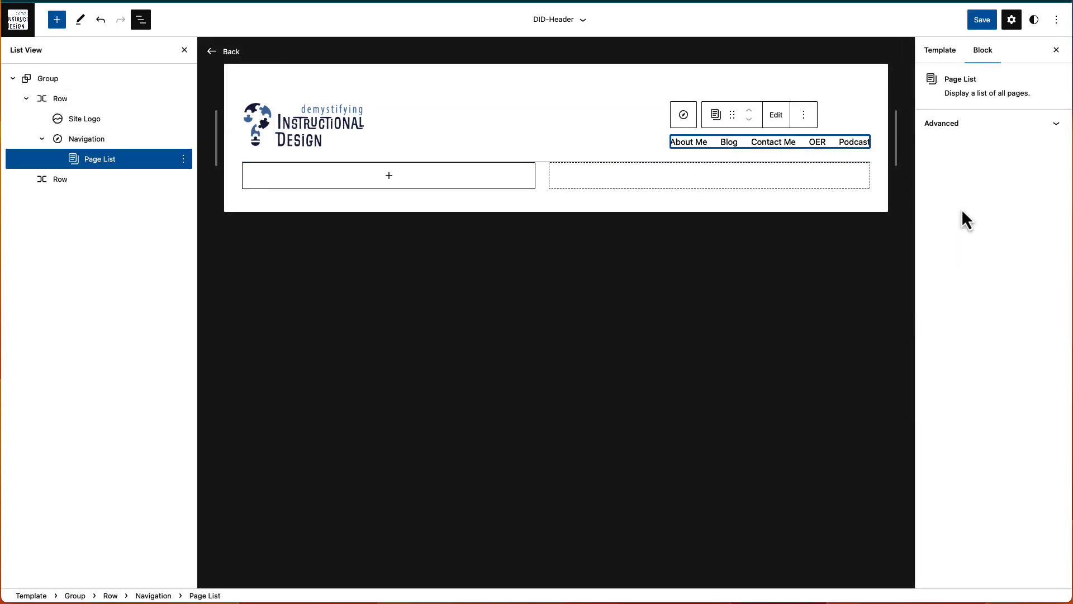
pyautogui.click(683, 114)
pyautogui.scroll(-3, 1039, 494)
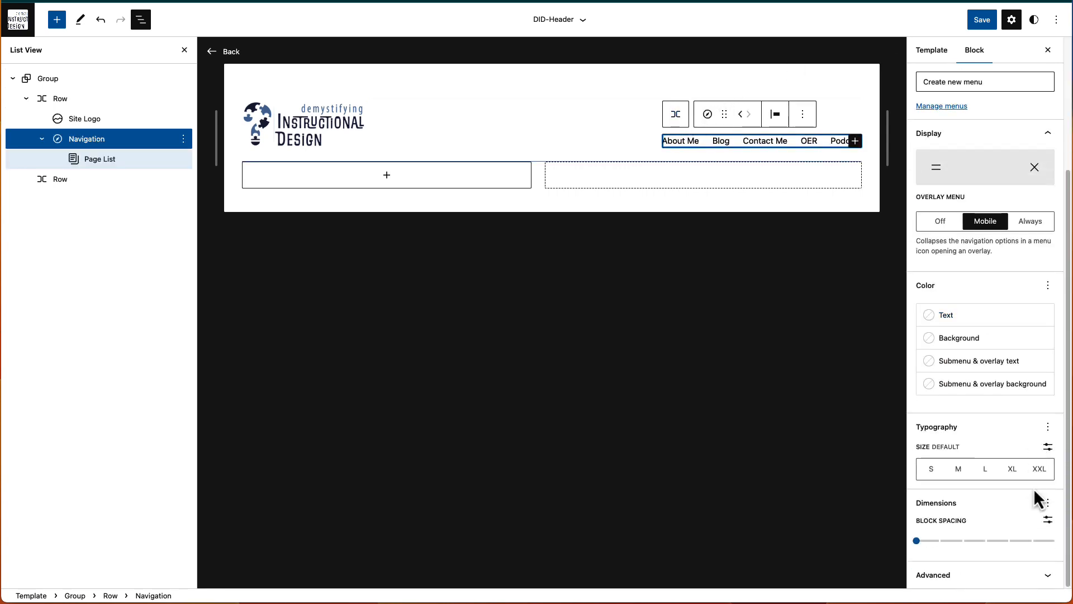
pyautogui.click(1049, 446)
pyautogui.click(1048, 428)
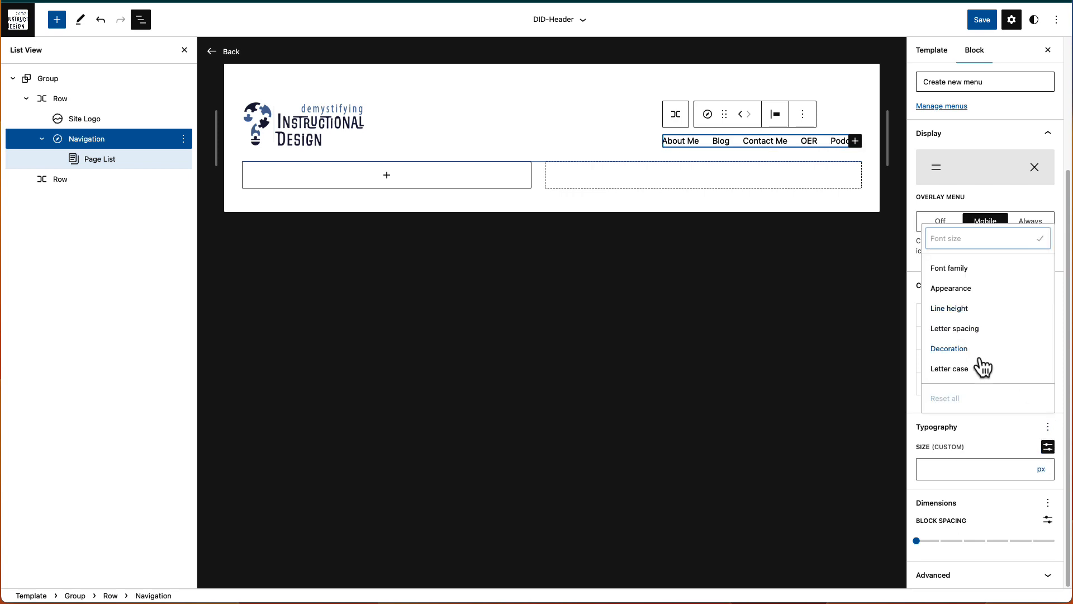
pyautogui.click(965, 372)
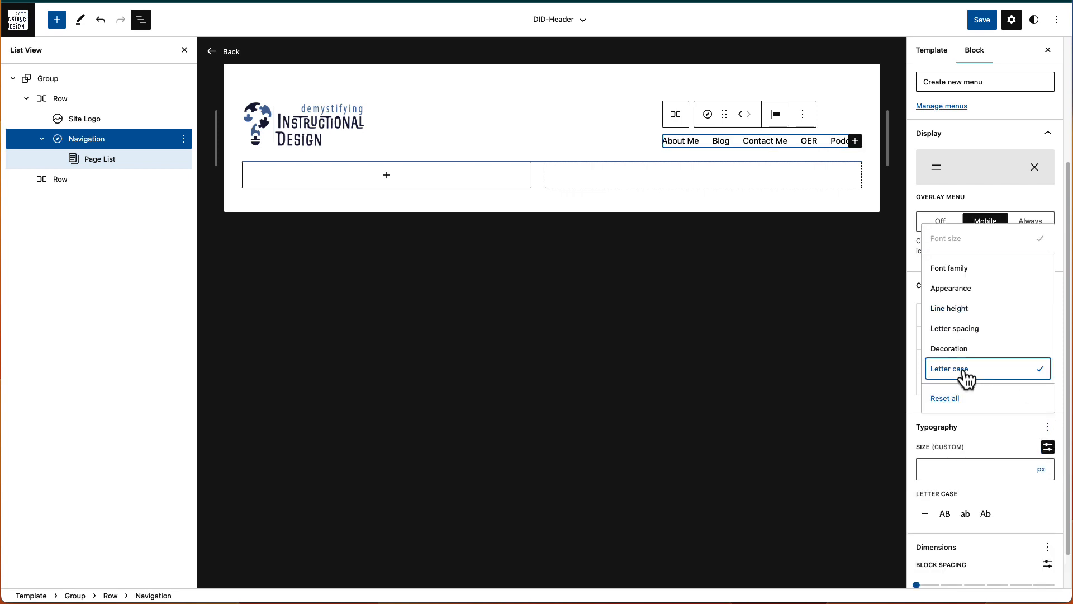
pyautogui.click(946, 515)
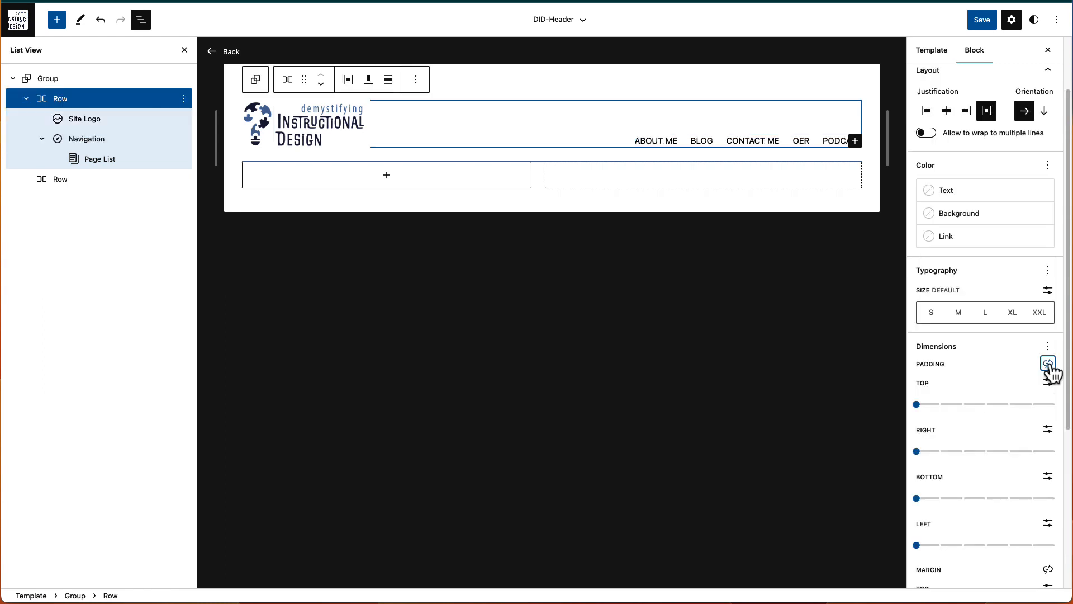
# - Give the row with the logo and navigation custom padding of 20 px on the right and 20 px on the left
pyautogui.scroll(-5, 1001, 402)
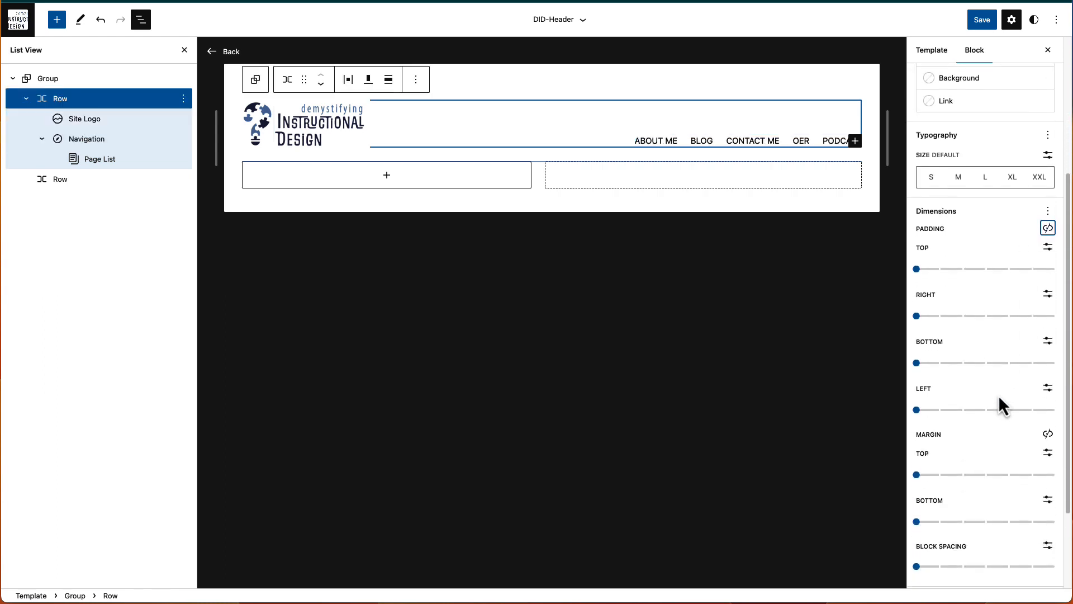
pyautogui.click(1048, 295)
pyautogui.click(933, 316)
pyautogui.write('20')
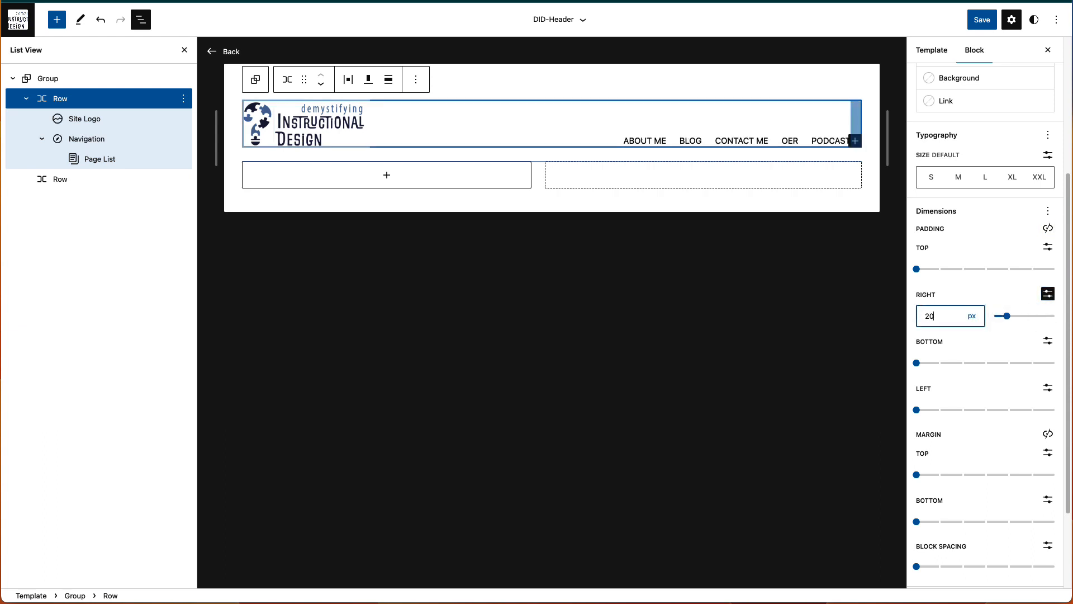
pyautogui.click(973, 411)
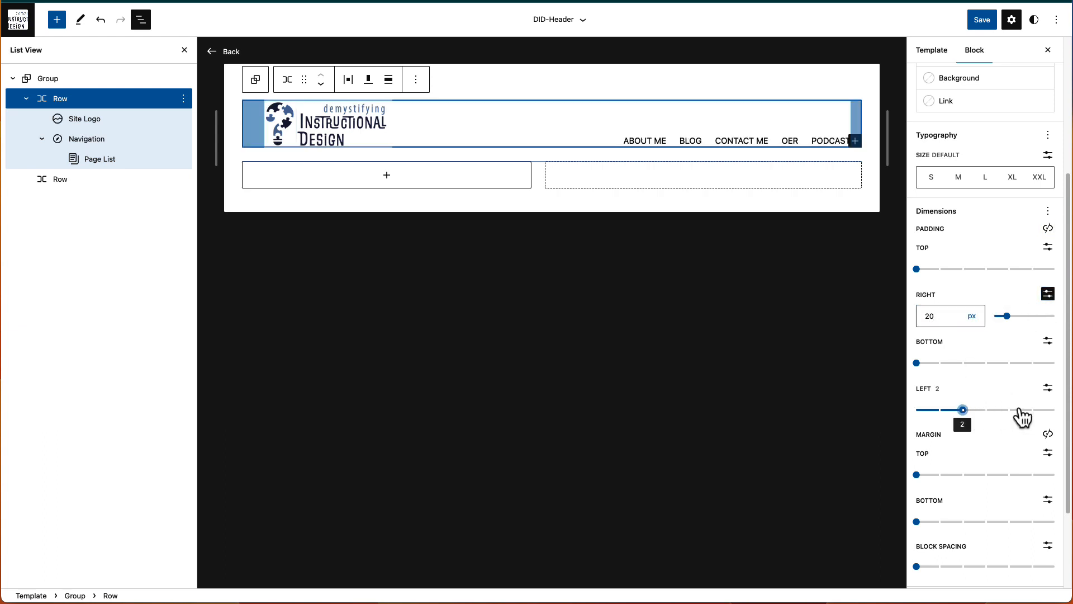
pyautogui.click(1048, 388)
pyautogui.click(957, 410)
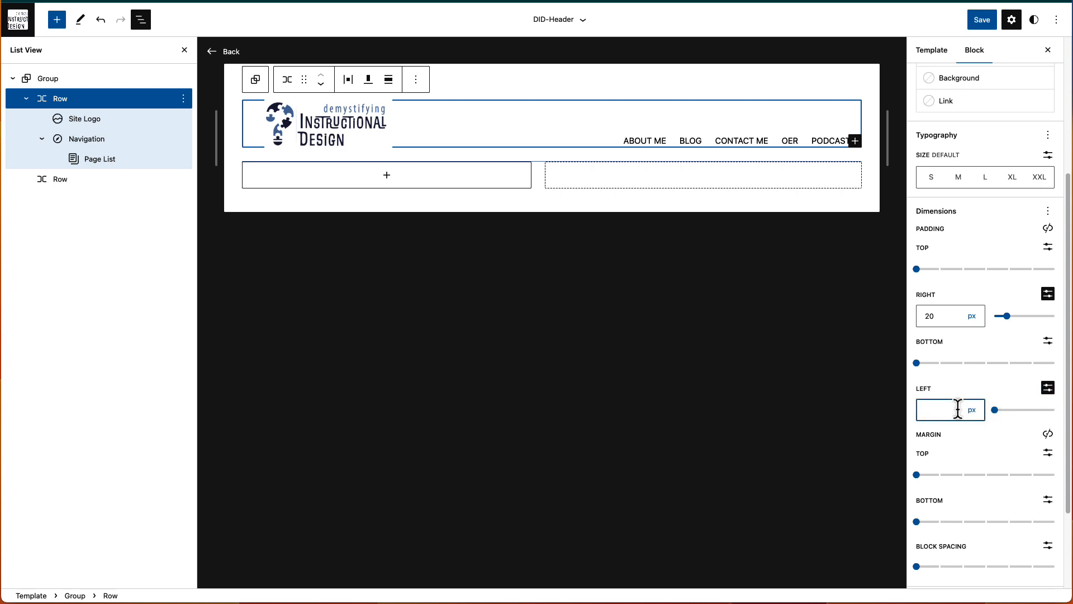
pyautogui.write('20')
# - Add individual margin controls to the row with the logo and navigation and set its bottom margin to 0 px
pyautogui.click(1049, 207)
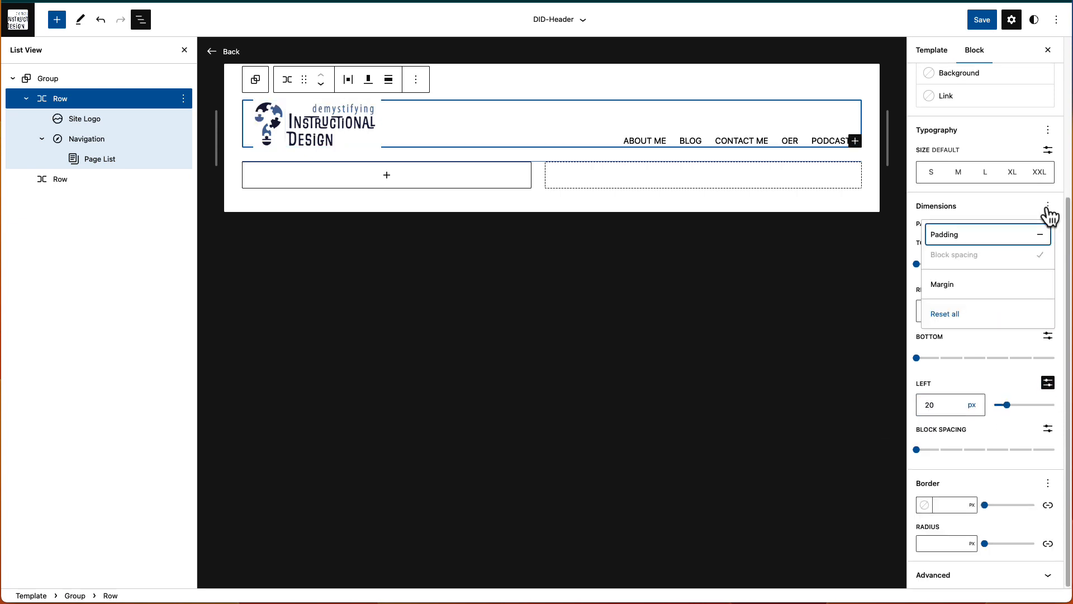
pyautogui.click(1005, 286)
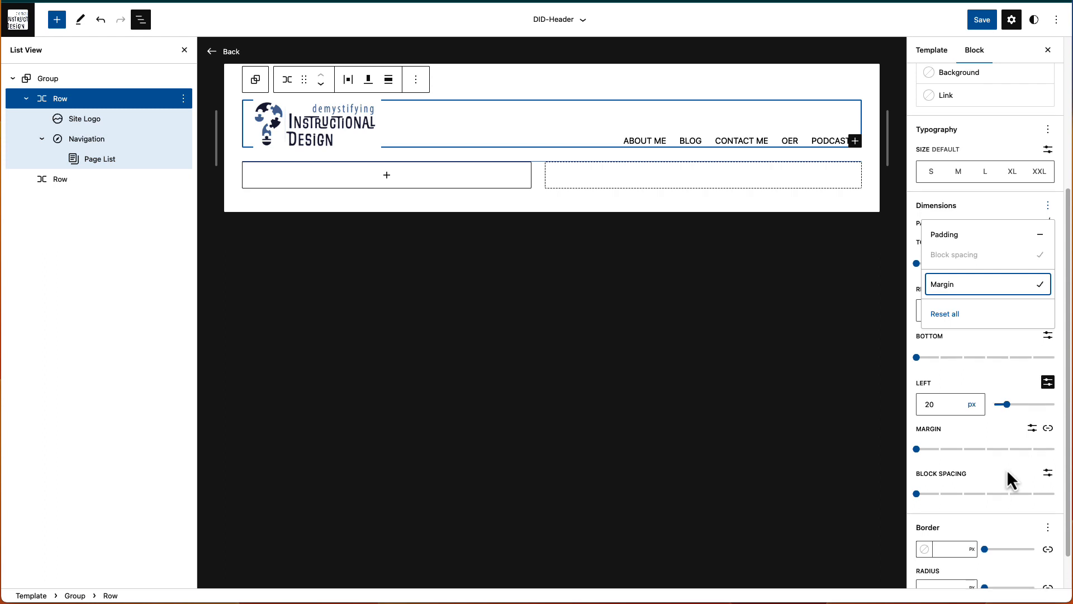
pyautogui.scroll(-1, 1007, 469)
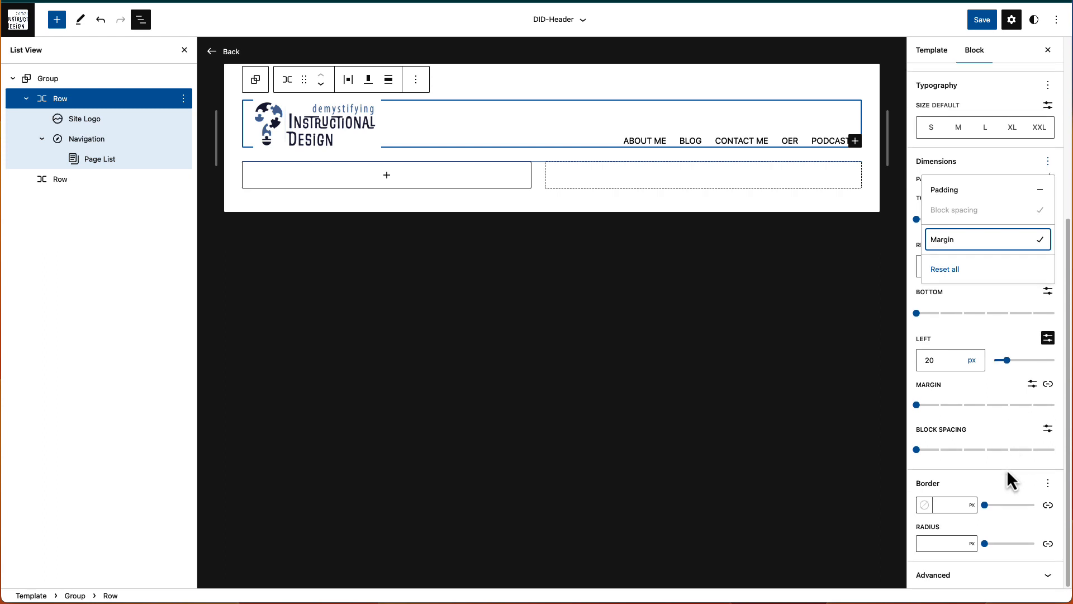
pyautogui.click(1048, 384)
pyautogui.click(1048, 384)
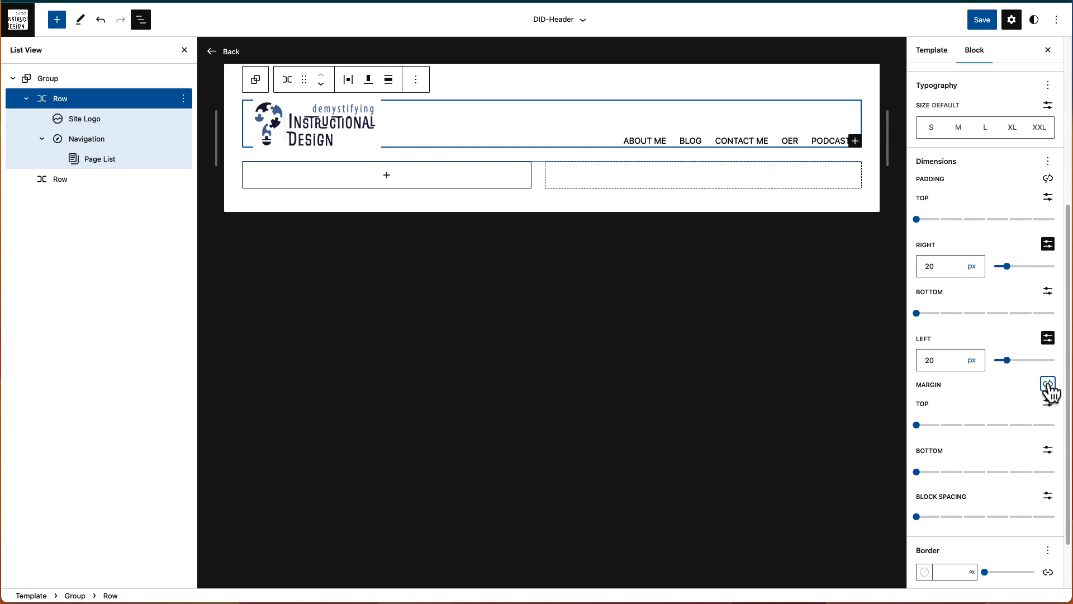
pyautogui.click(1048, 450)
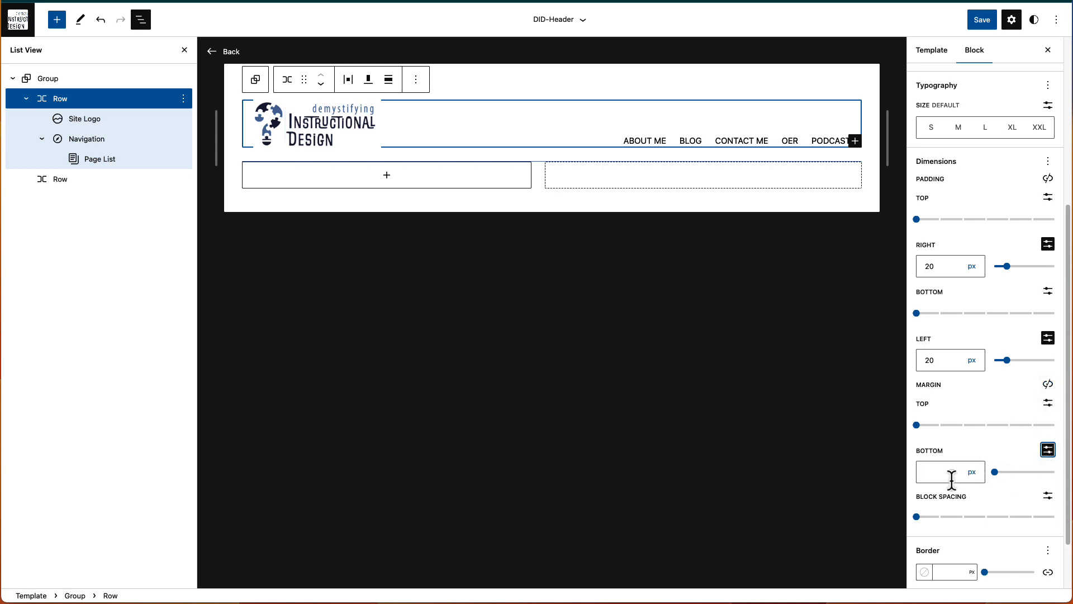
pyautogui.click(950, 473)
pyautogui.write('0')
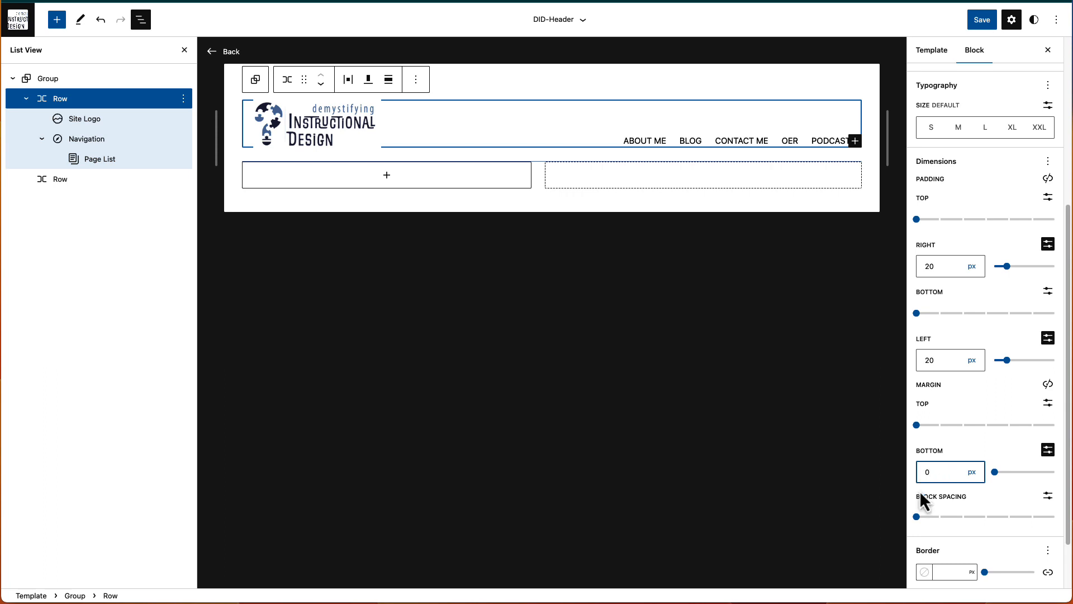
# - Add individual margin controls to the empty row below the logo and navigation and set its top margin to 0 px
pyautogui.click(807, 531)
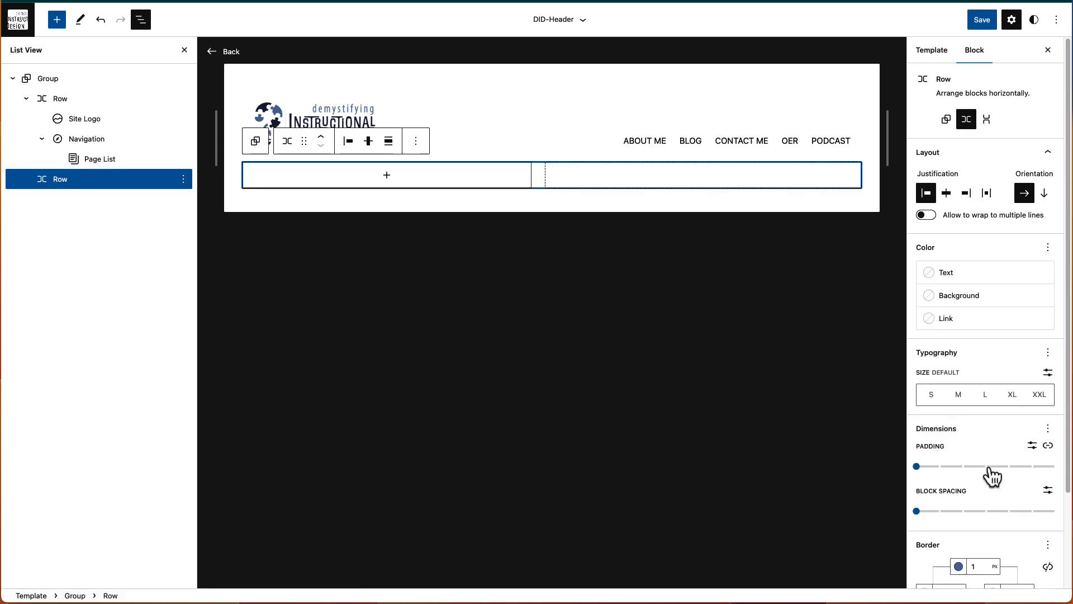
pyautogui.scroll(-2, 993, 469)
pyautogui.click(1048, 316)
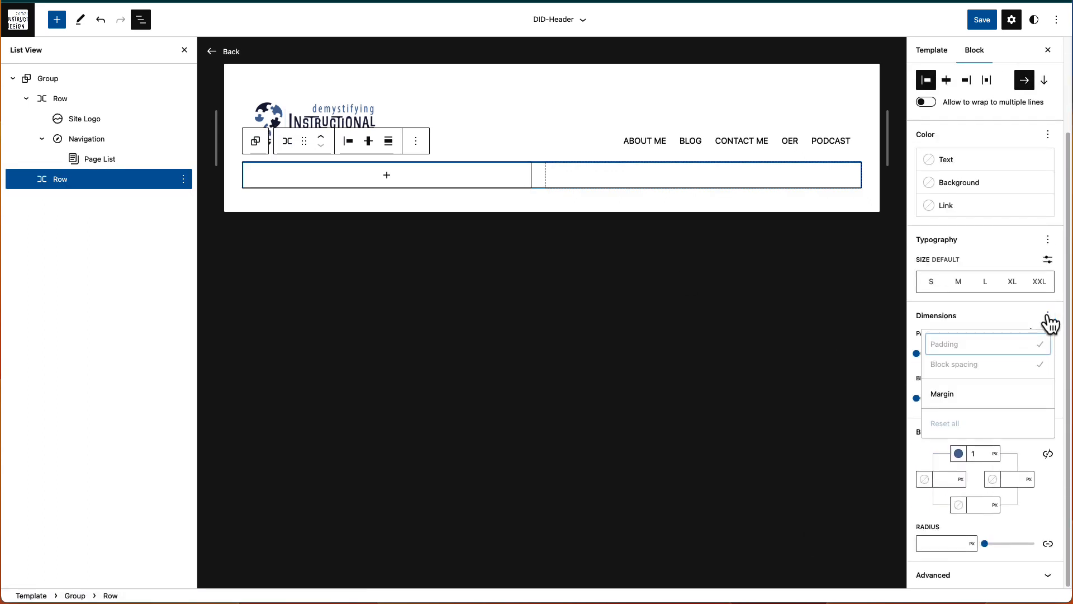
pyautogui.click(990, 394)
pyautogui.click(1011, 454)
pyautogui.click(1048, 377)
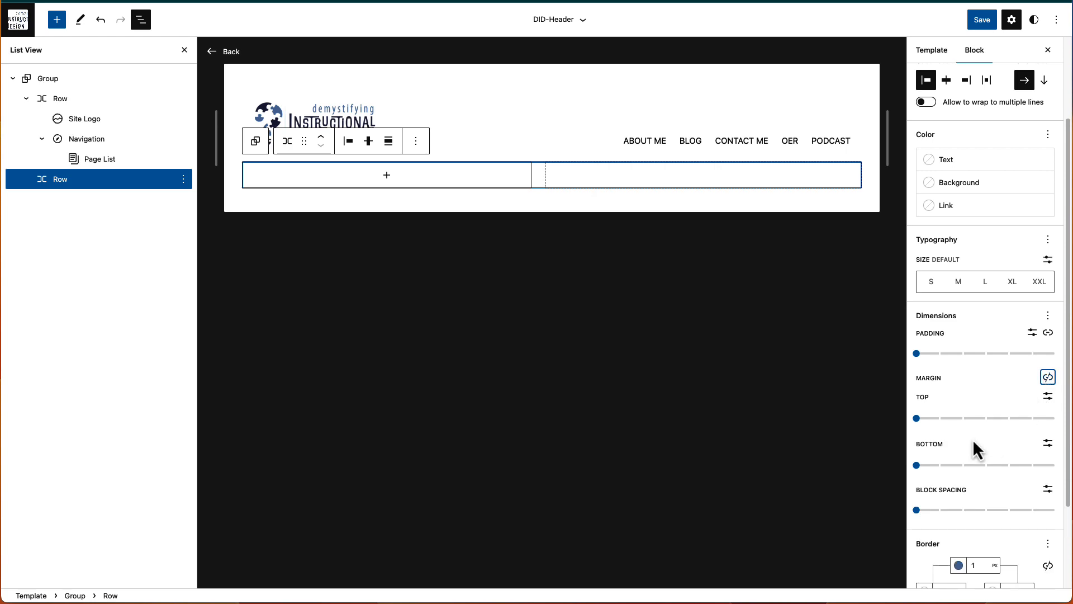
pyautogui.click(1049, 396)
pyautogui.write('0')
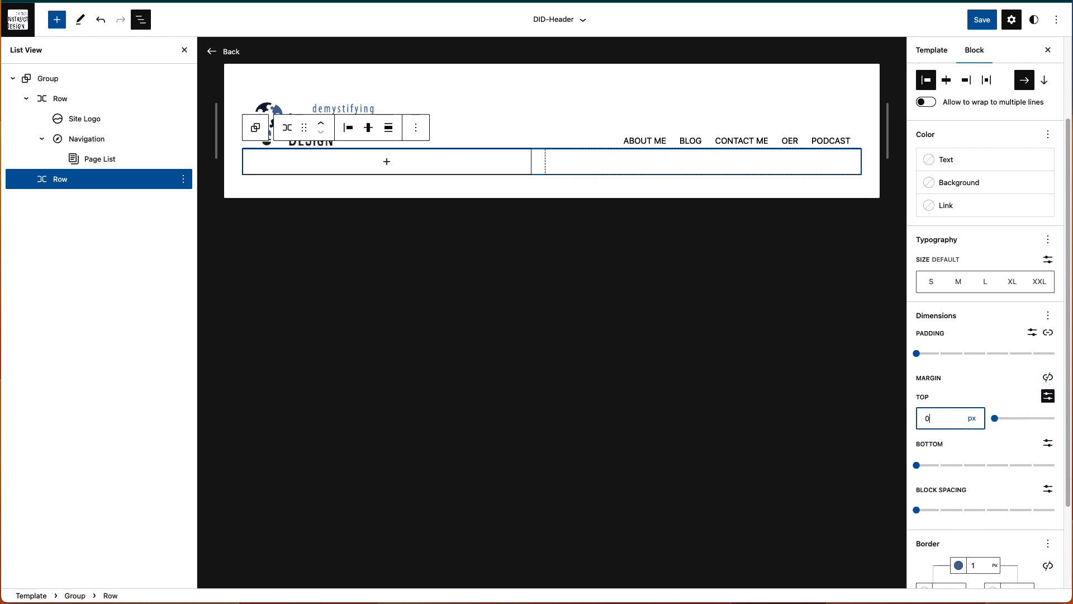
# - Save the DID-Header template part, return to the Home template and view the live site
pyautogui.click(981, 21)
pyautogui.click(976, 23)
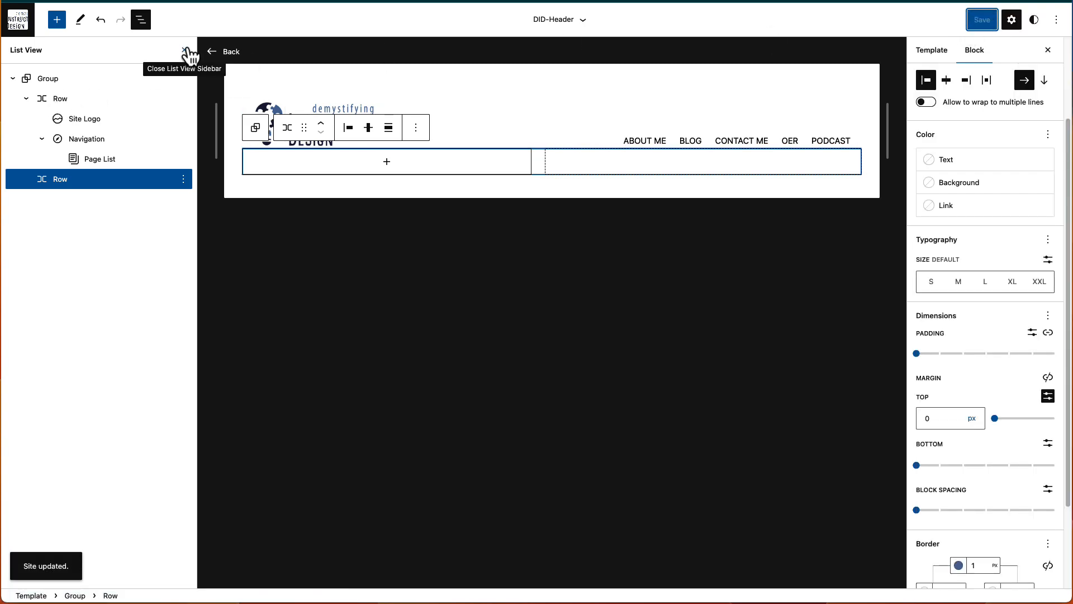
pyautogui.click(225, 51)
pyautogui.click(951, 19)
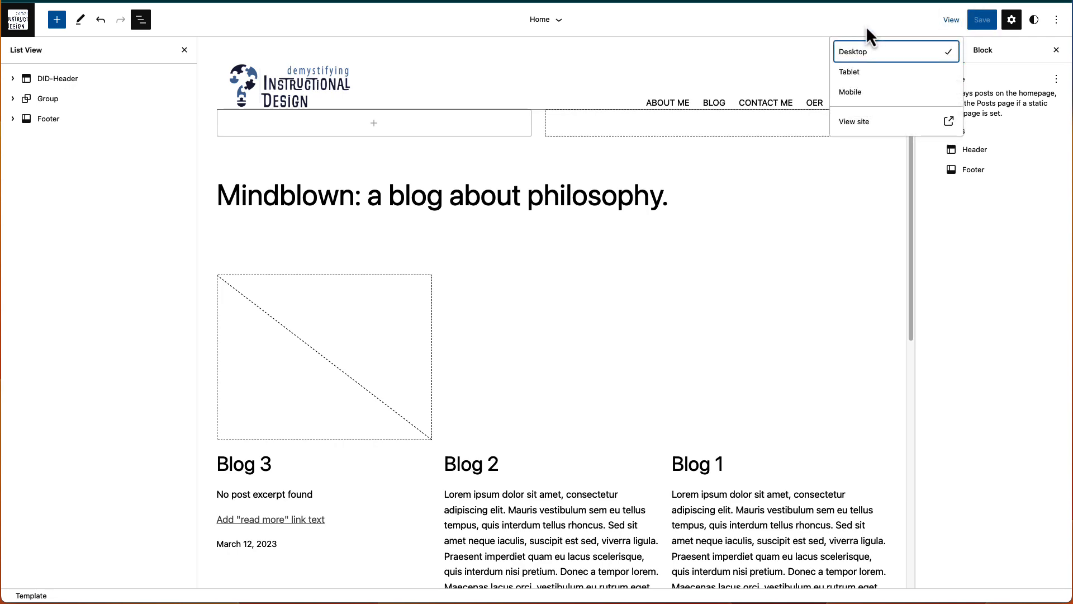
pyautogui.click(860, 124)
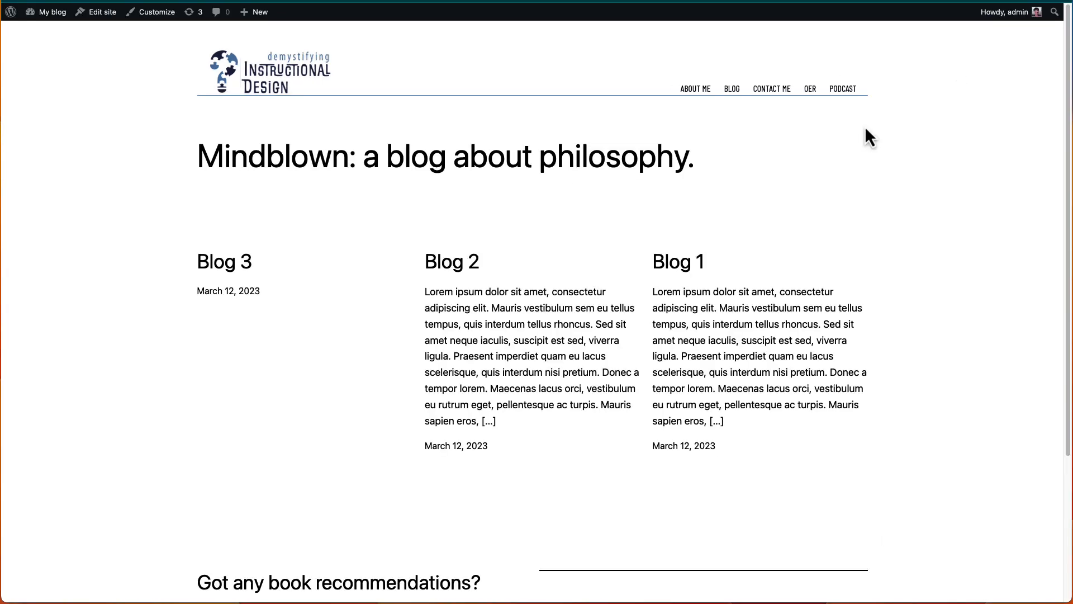